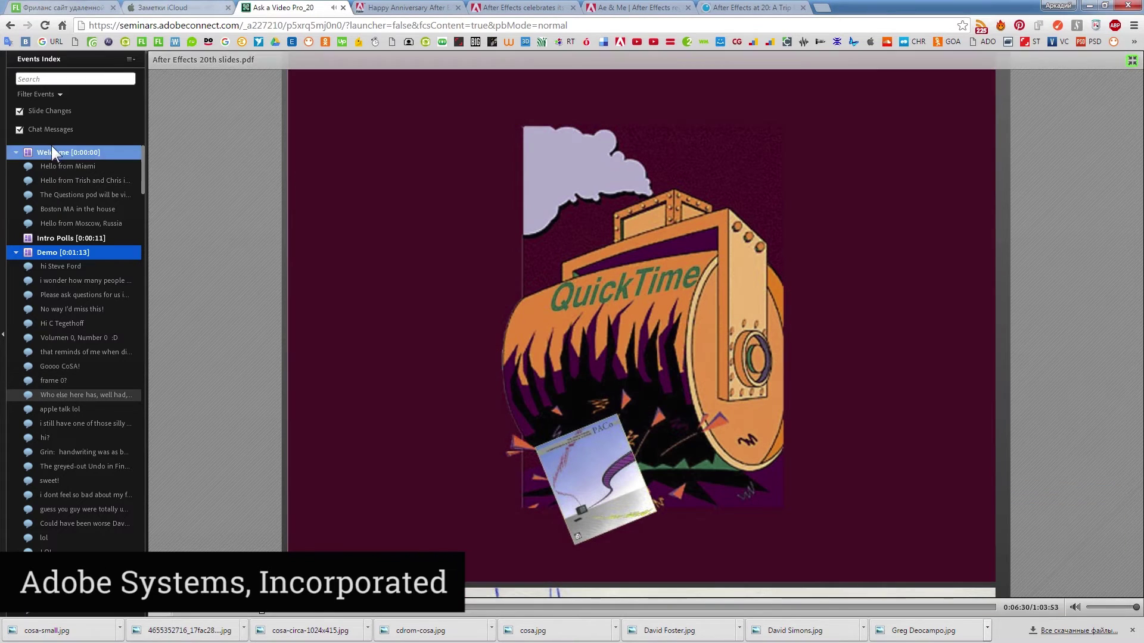
Step: Hide chat messages in the Events Index and expand the Creative Cloud event
click(19, 129)
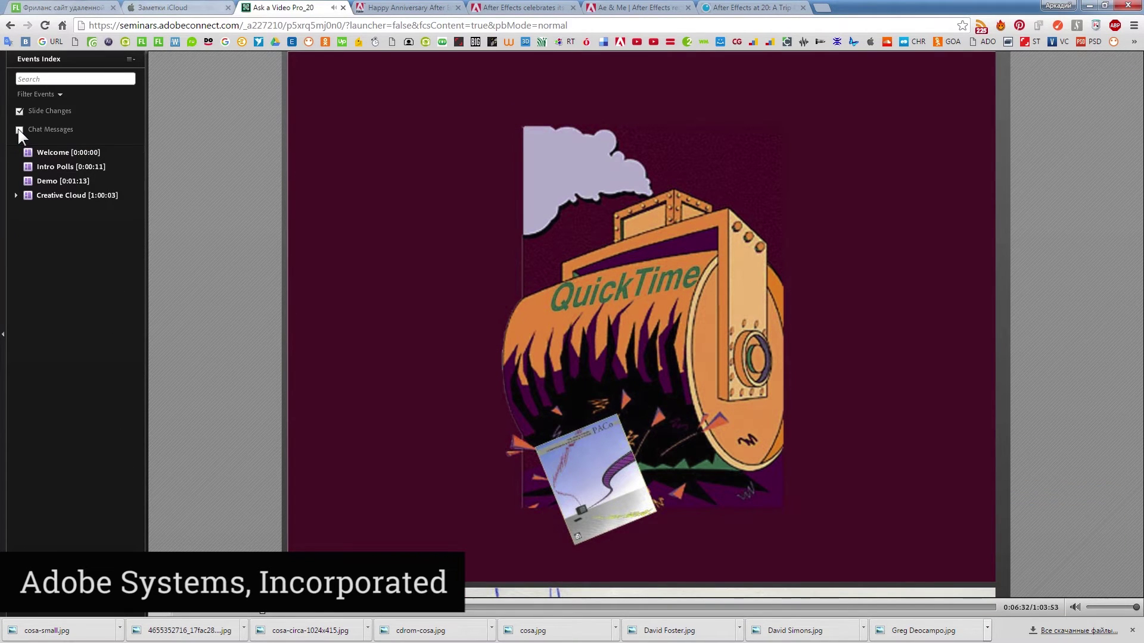
click(15, 195)
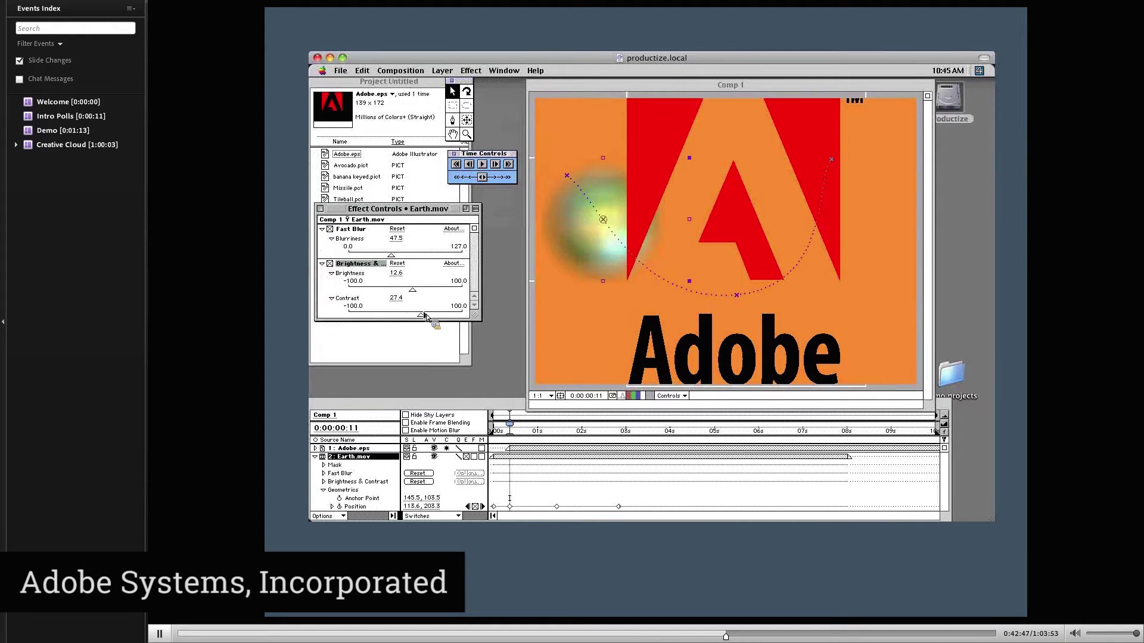
Step: Seek the recording back to the Earth comp demo
click(703, 635)
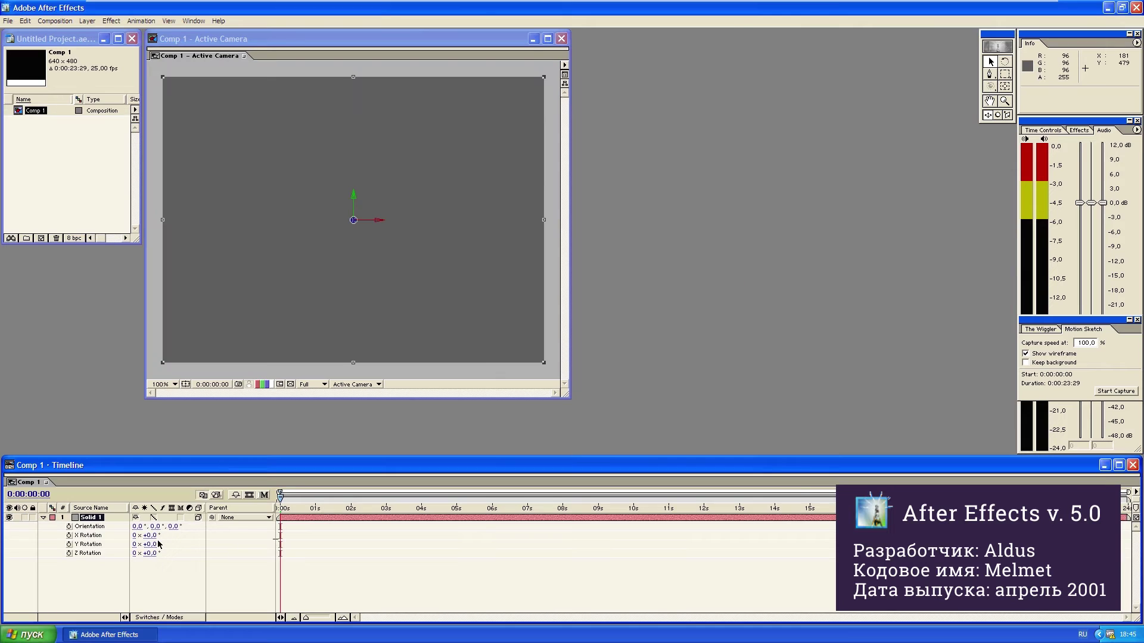
Step: Rotate the solid about 14° in Y, switch to 16 bpc, and expand Mask 1's properties
drag(160, 543, 143, 534)
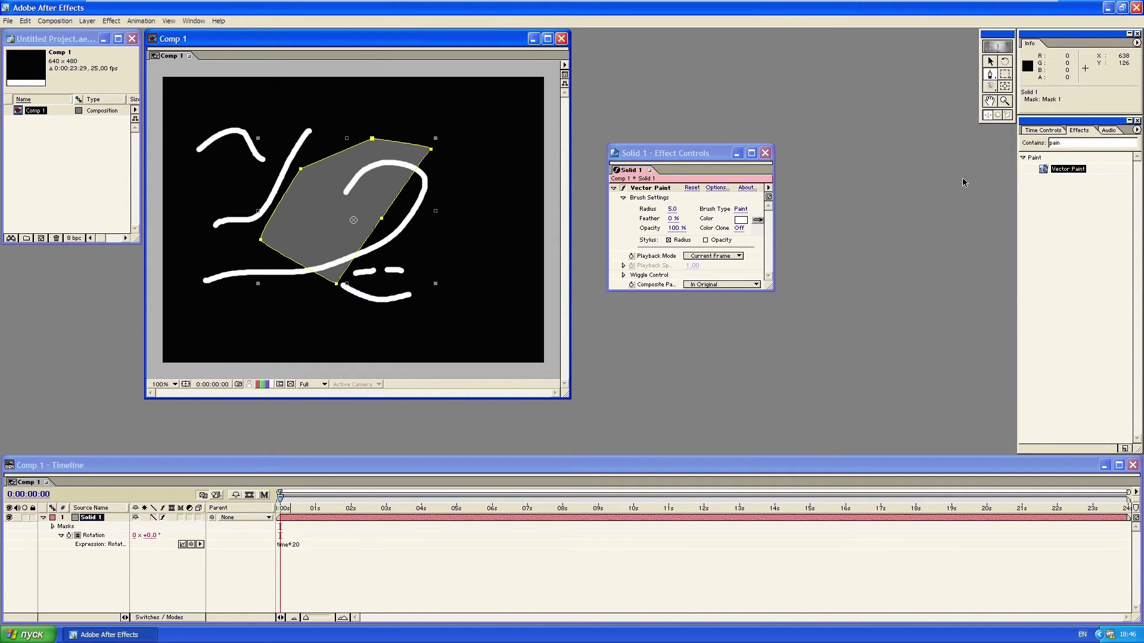
click(75, 238)
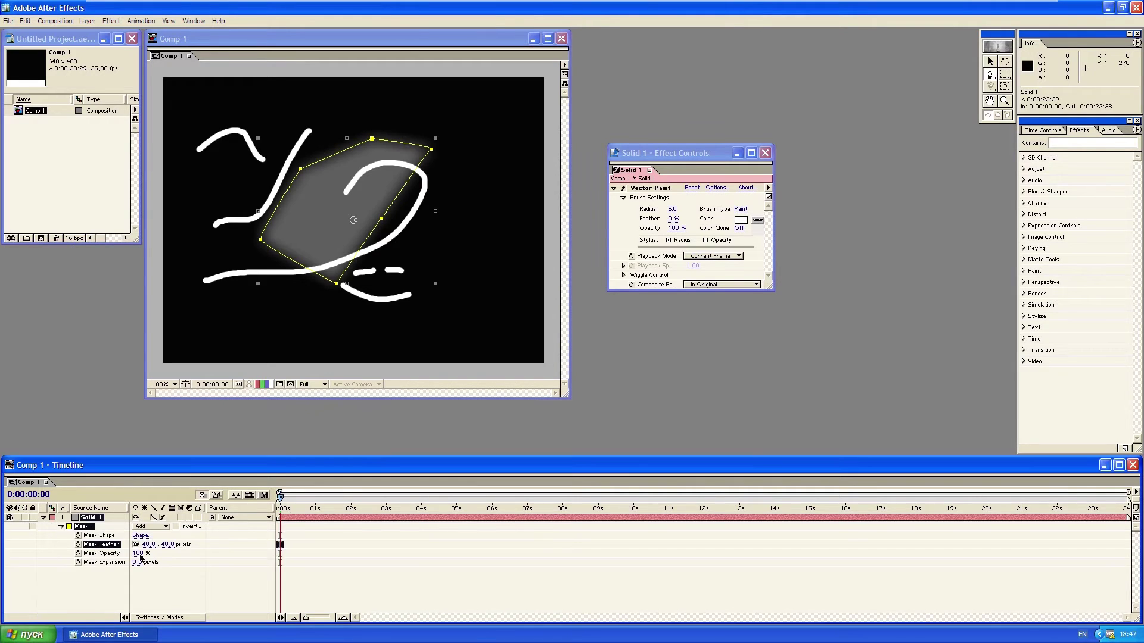
click(108, 554)
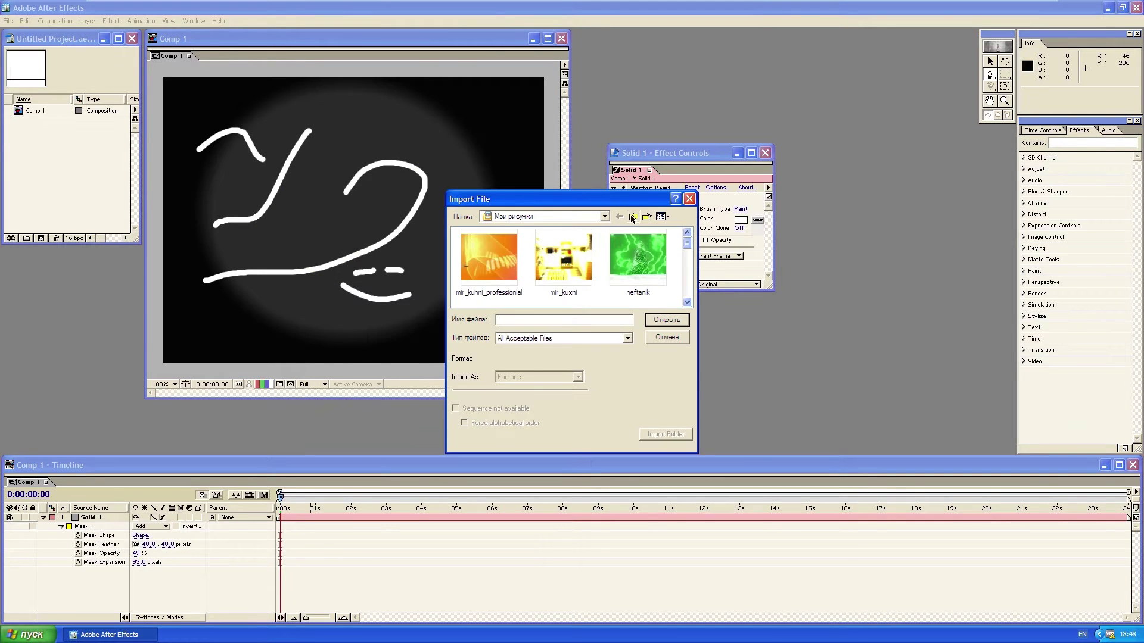
Step: Import the Character Animator Help PDF from the parent folder and solo Solid 1
click(633, 218)
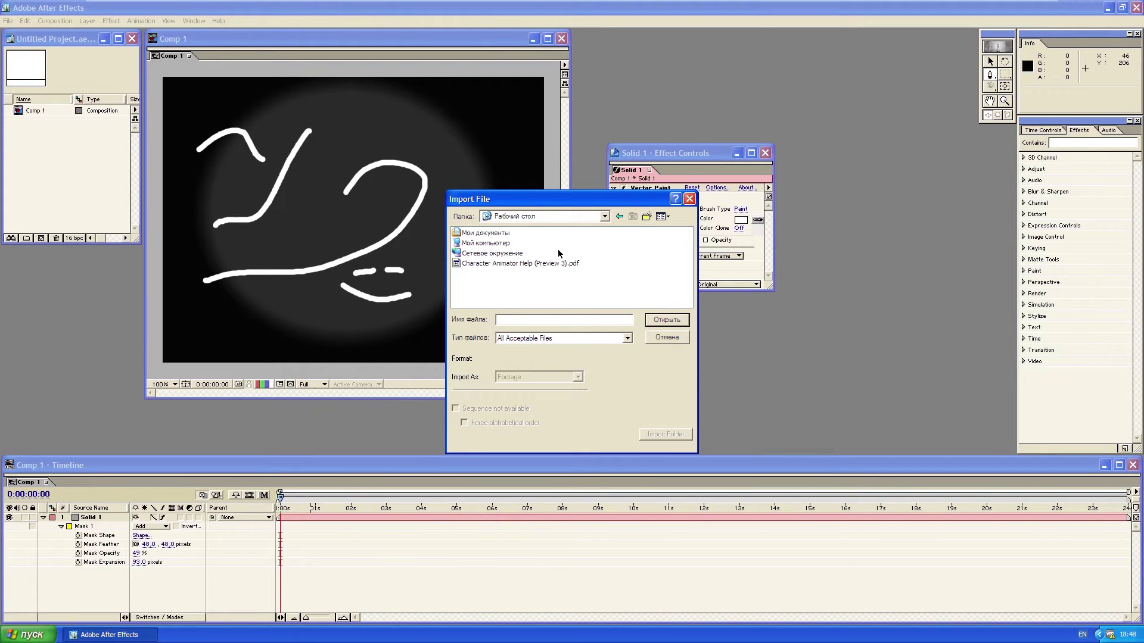
double_click(554, 268)
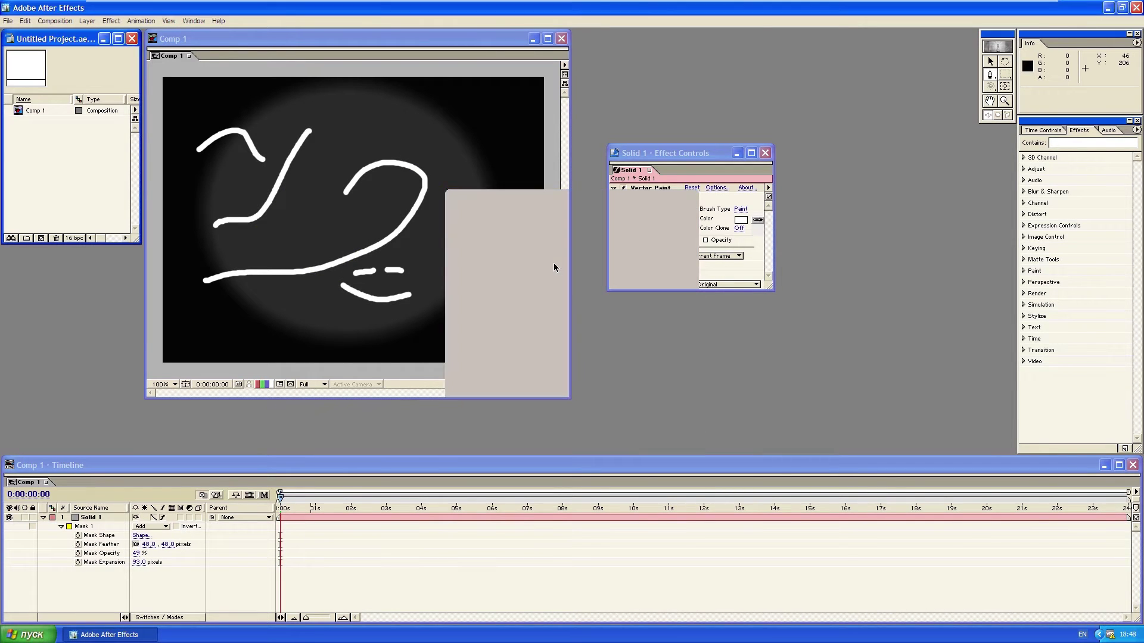
click(24, 518)
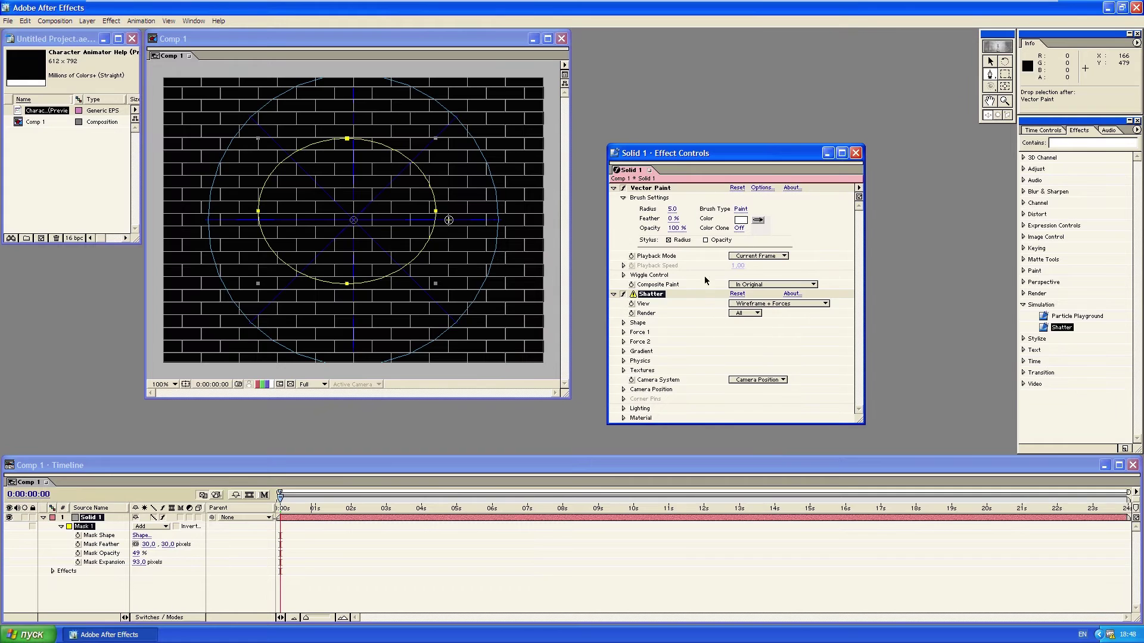
Step: Move Vector Paint below Shatter, then run Reduce Project and dismiss its notice
drag(645, 193, 652, 393)
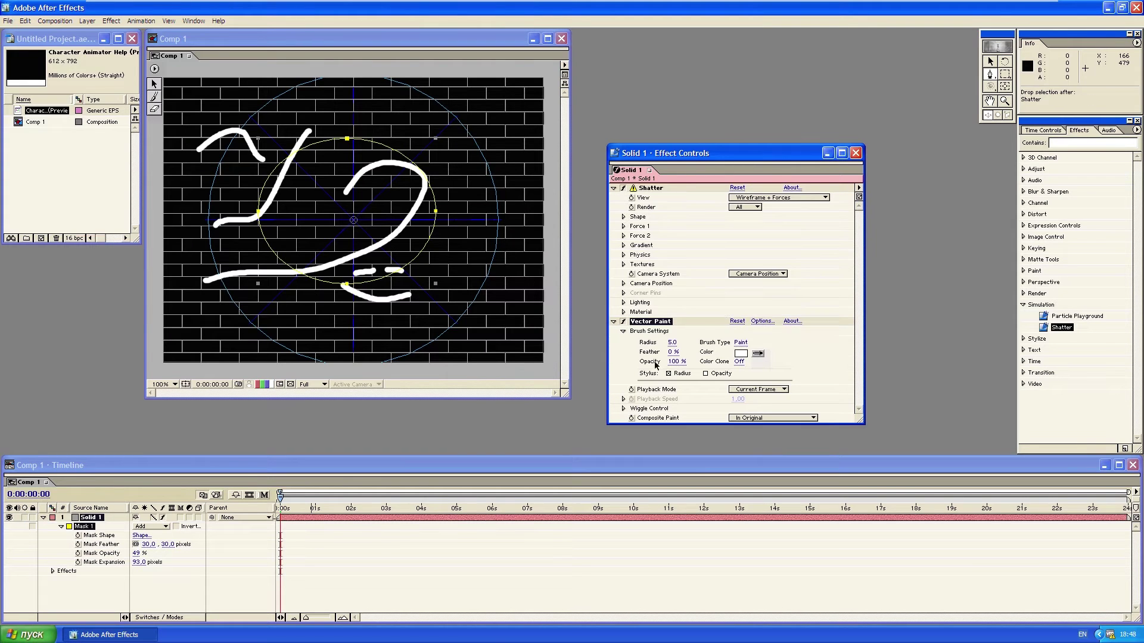
click(8, 20)
click(21, 228)
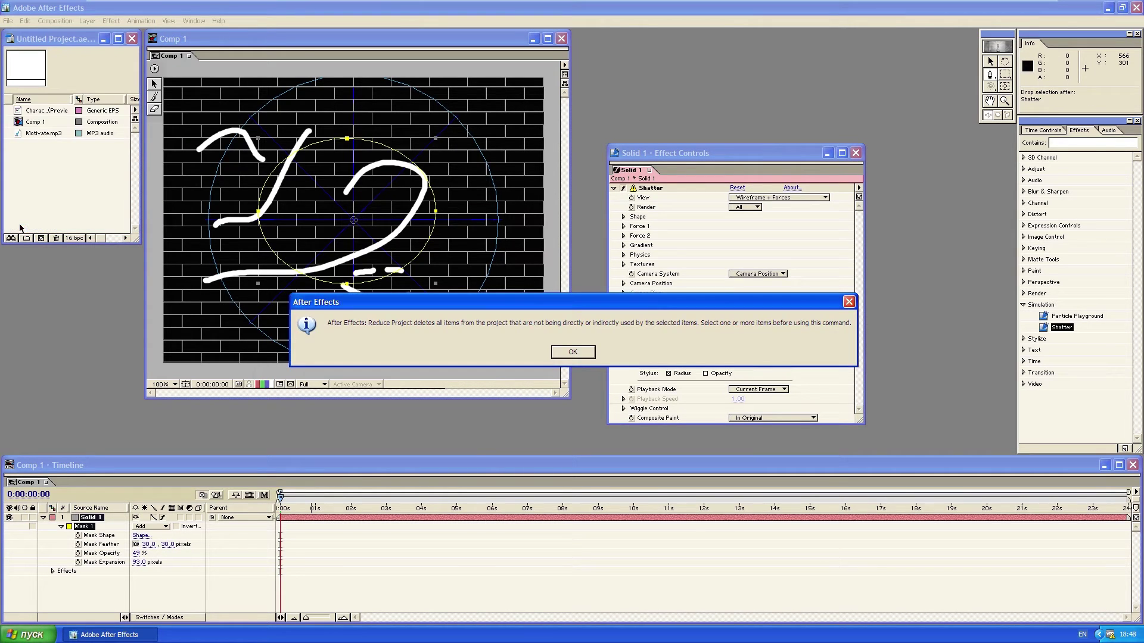
click(553, 351)
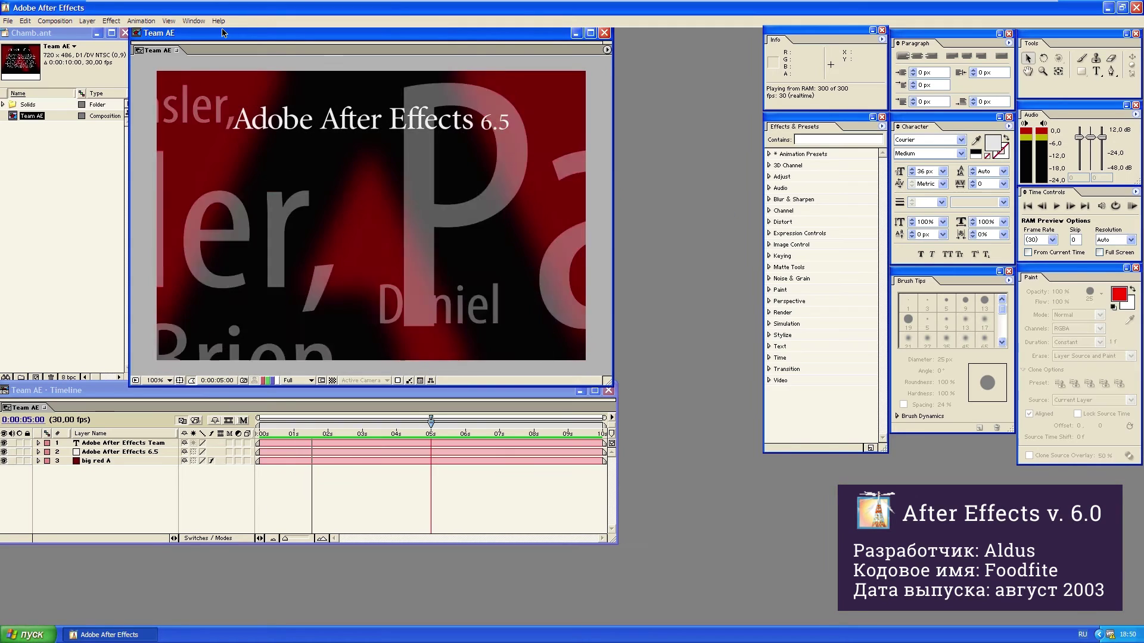
Step: Stop the RAM preview, check OpenGL info for the test comp, and draw a curved Bezier mask vertex
key(space)
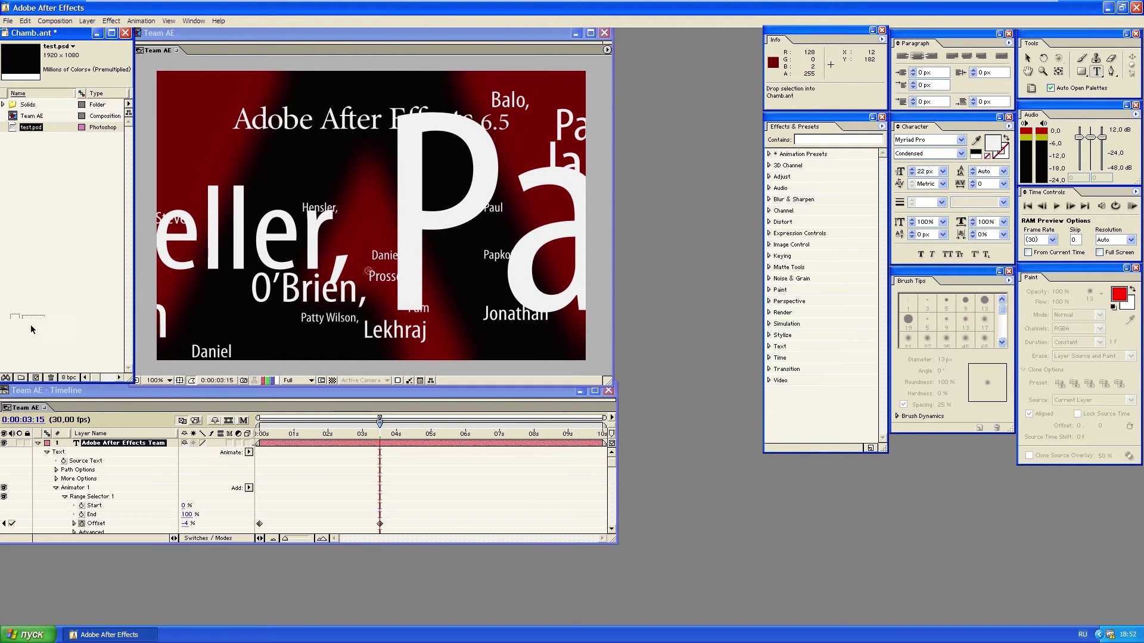
right_click(296, 444)
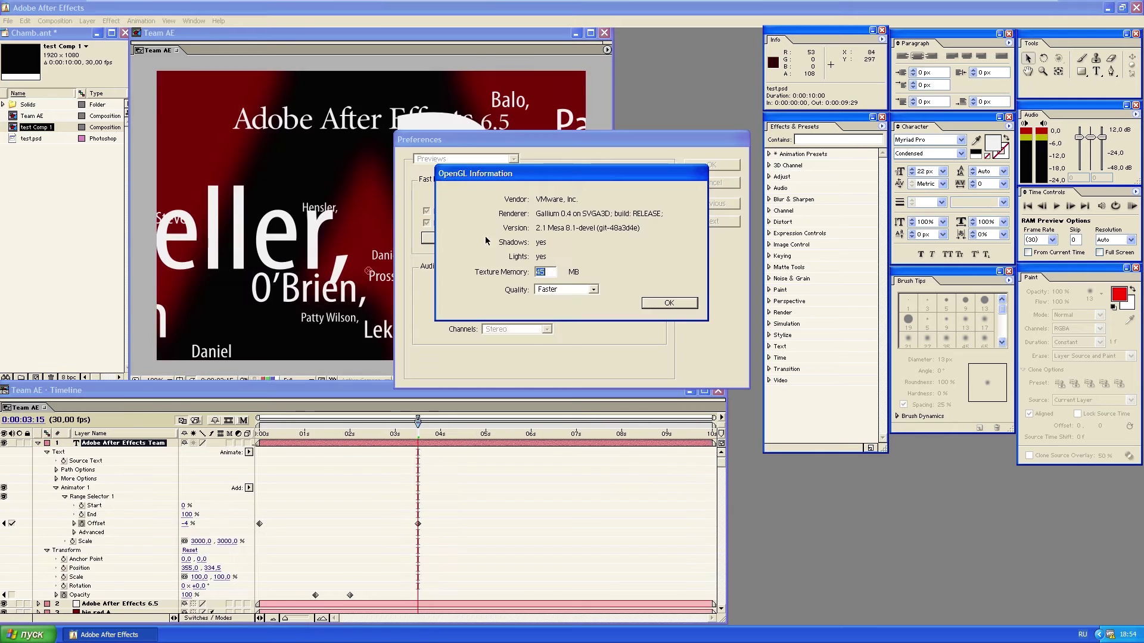
click(660, 304)
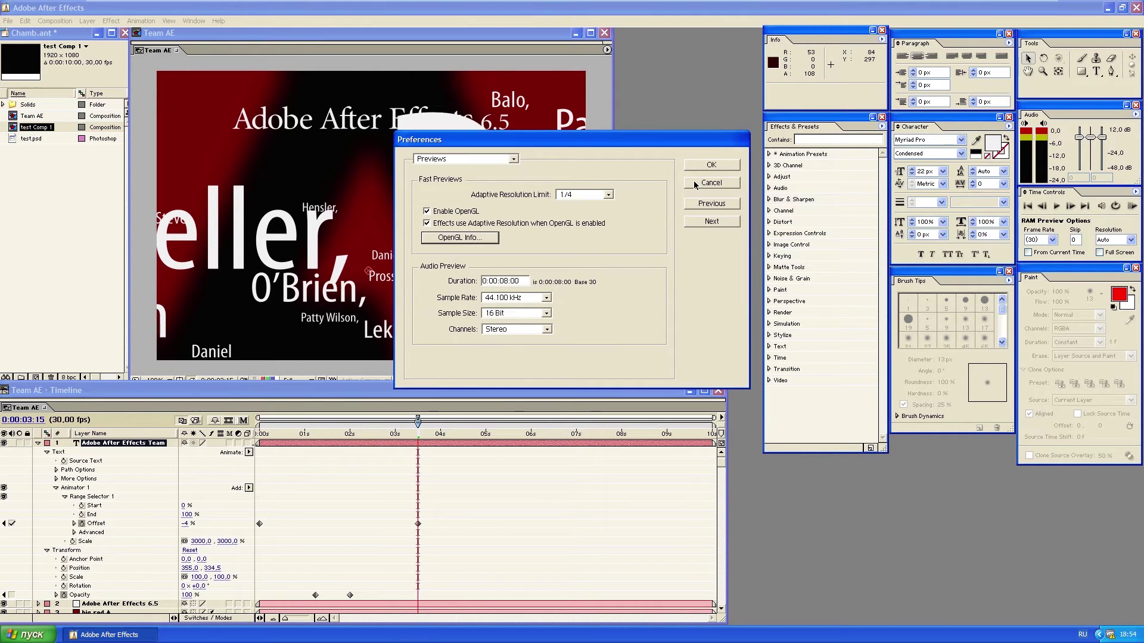
click(695, 185)
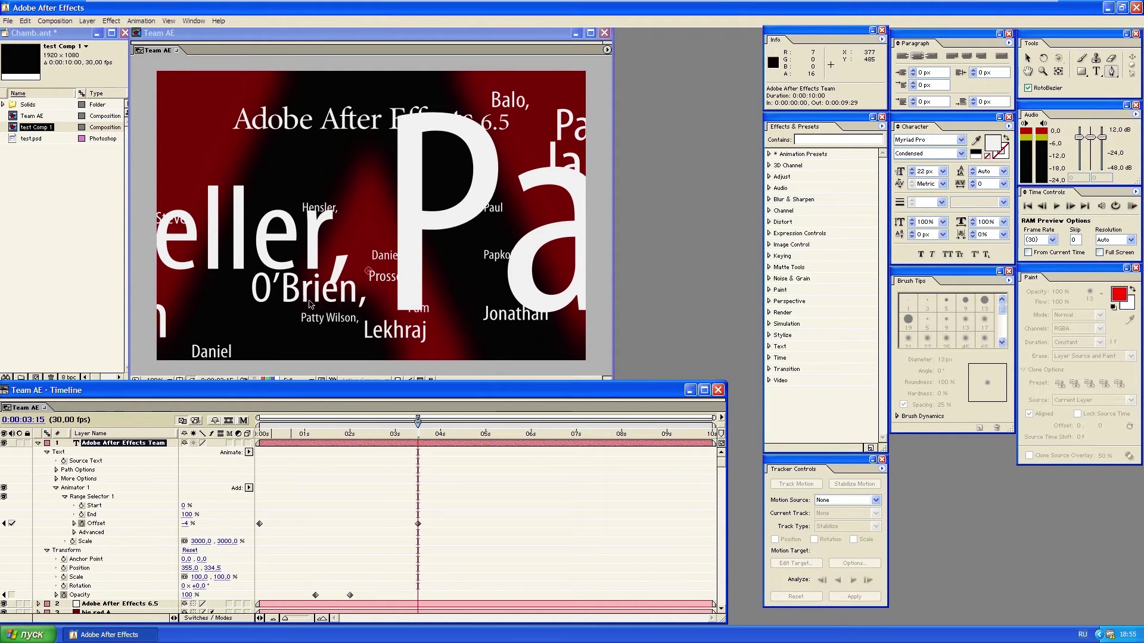
drag(390, 157, 422, 172)
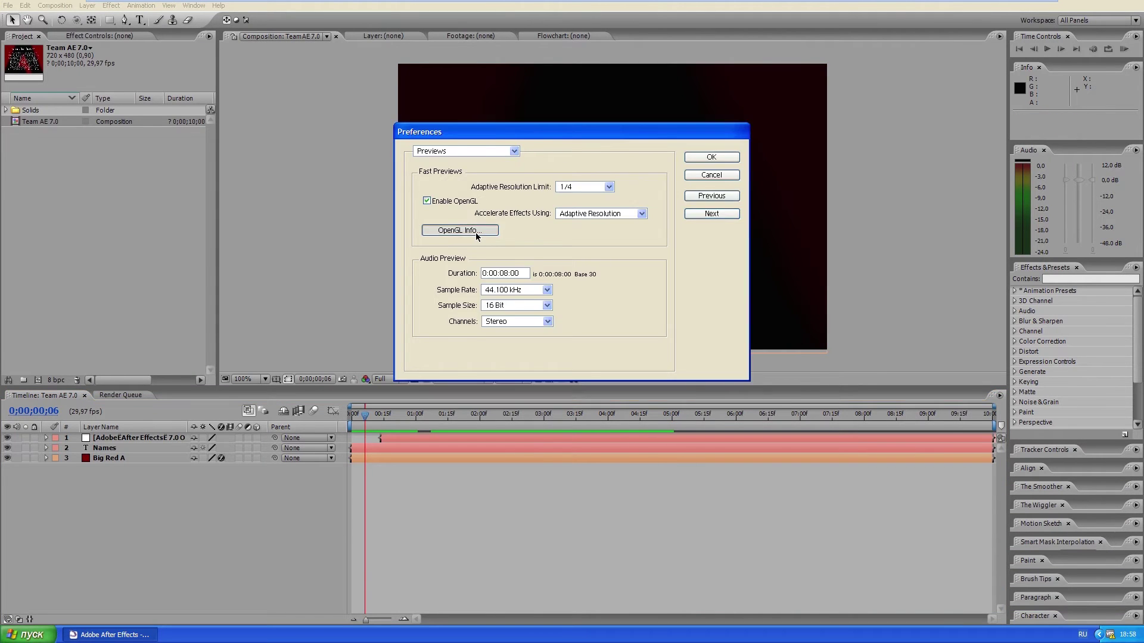
Step: Review OpenGL info, adjust interface brightness, and deepen the Offset speed curve's dip
click(475, 233)
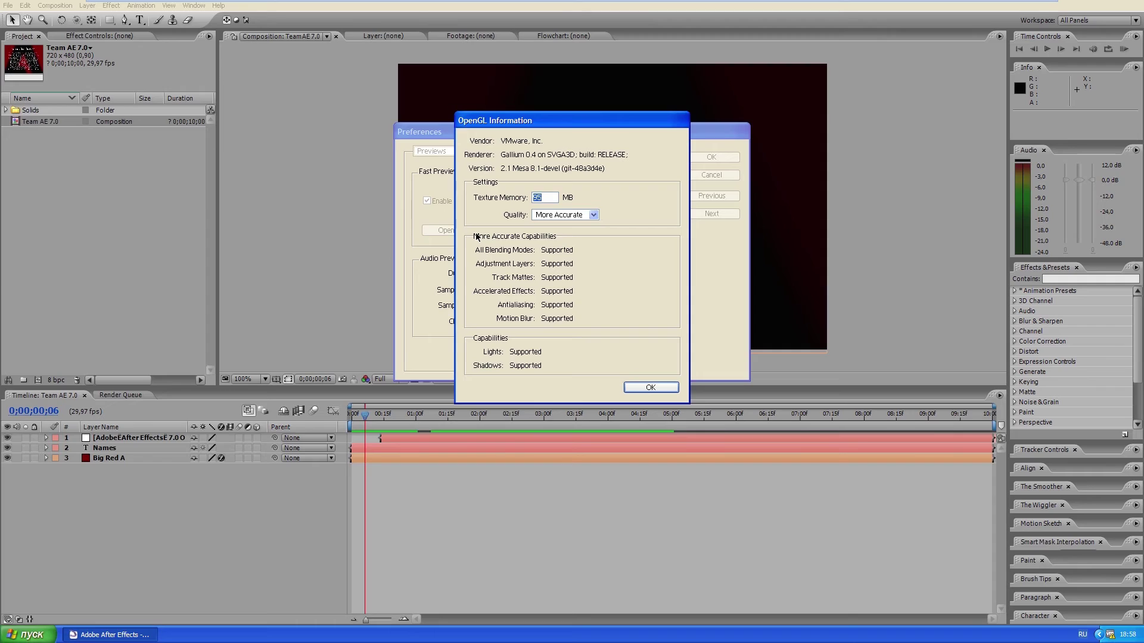
mouse_move(531, 276)
mouse_down()
mouse_move(446, 277)
mouse_move(589, 276)
mouse_up()
click(434, 339)
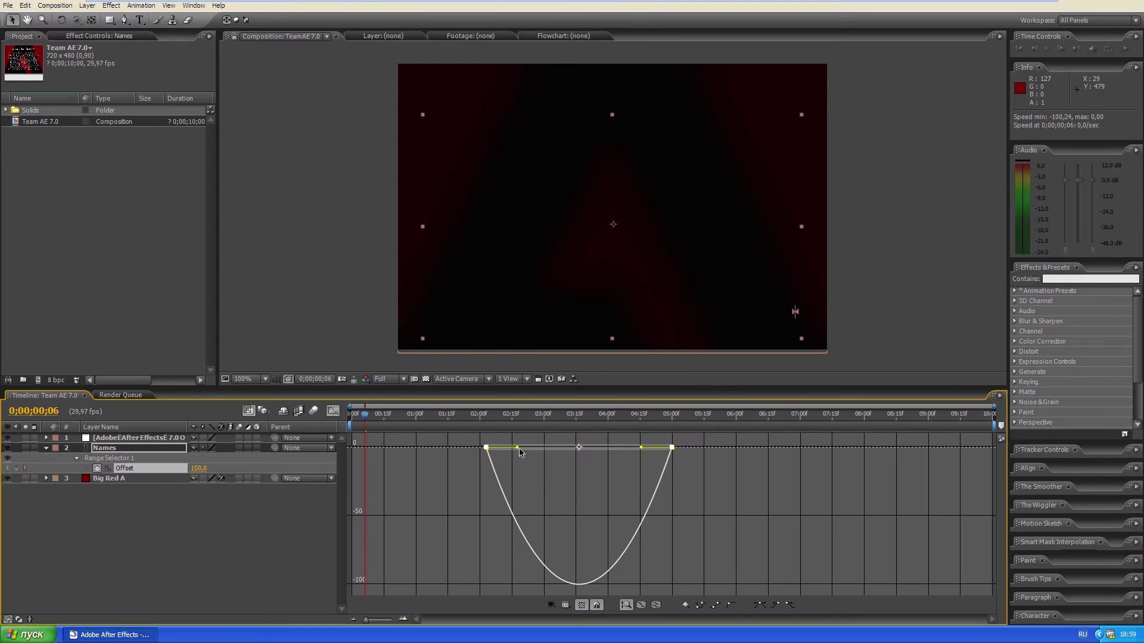
drag(517, 447, 579, 448)
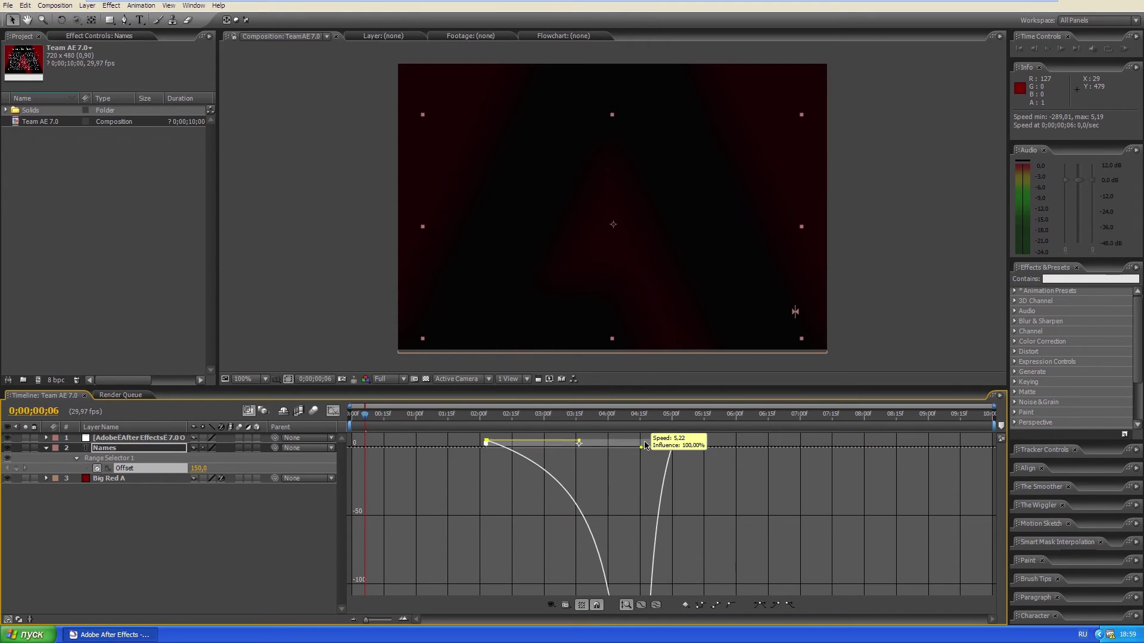
Step: Set the project to 32 bpc with a Wide Gamut RGB working space
click(8, 6)
click(37, 381)
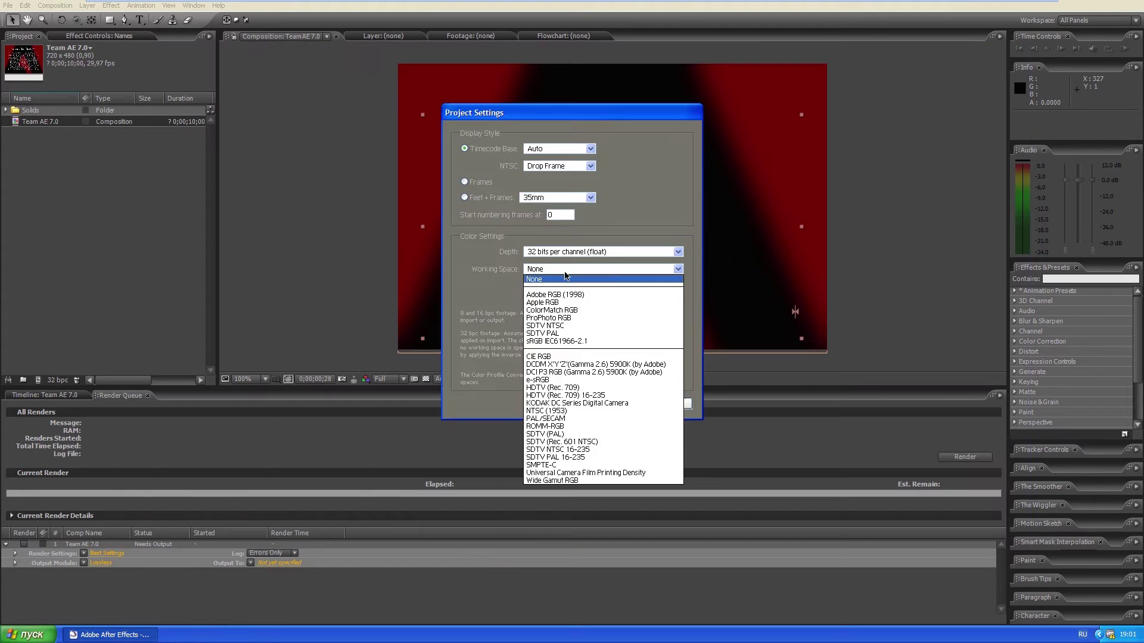
click(592, 482)
click(619, 404)
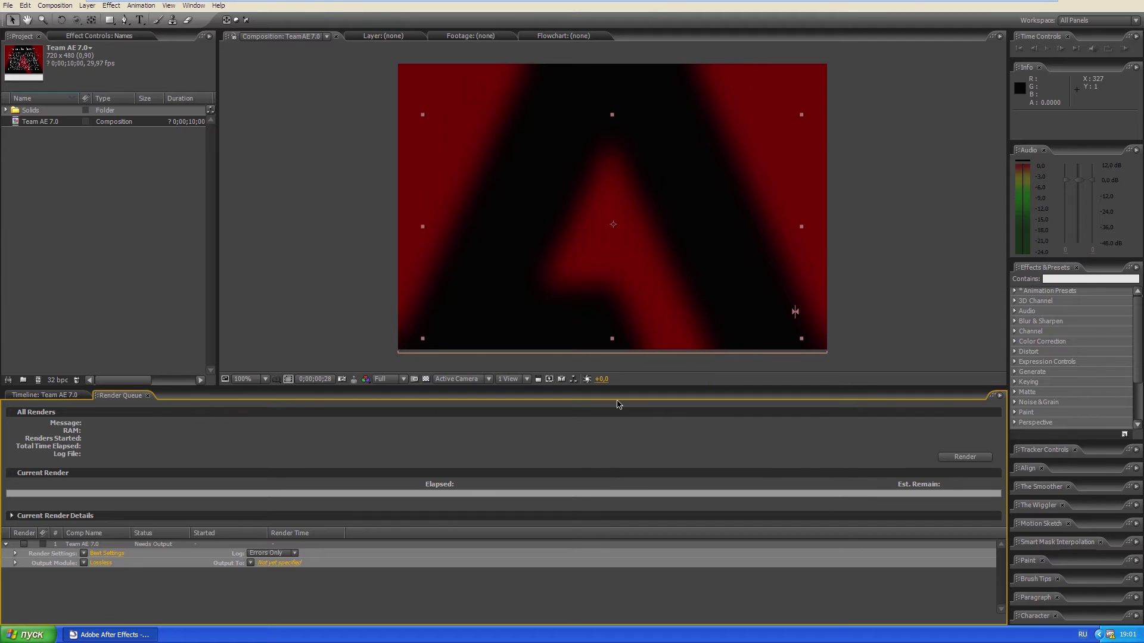
click(8, 6)
mouse_move(43, 172)
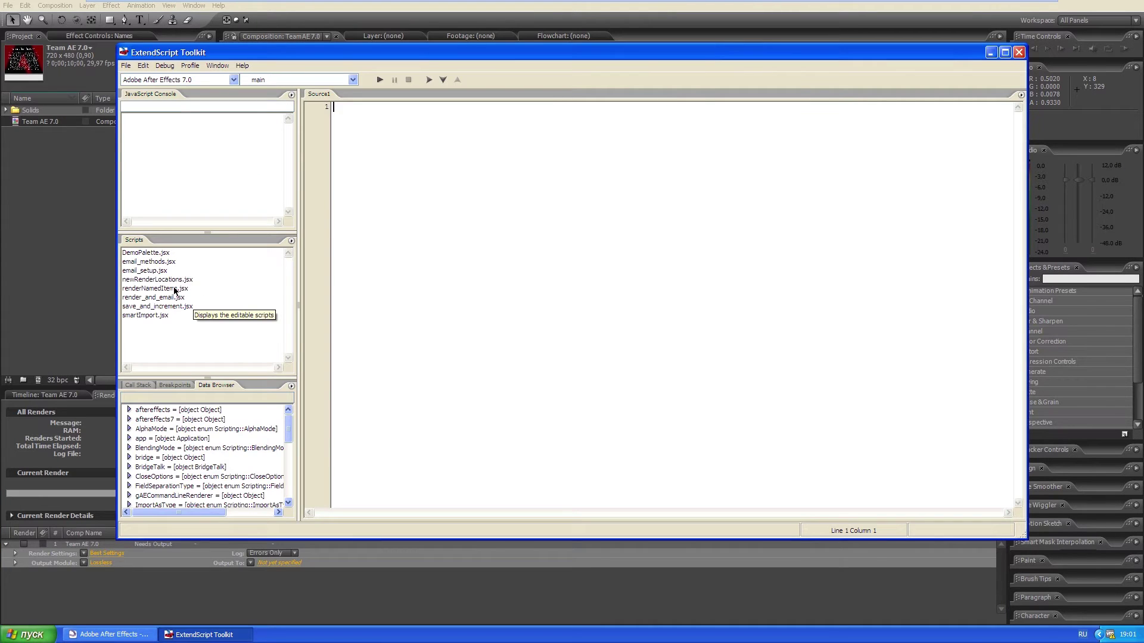
Step: Open renderNamedItems.jsx for editing and deselect layers to view the Smart Blur titles
double_click(175, 290)
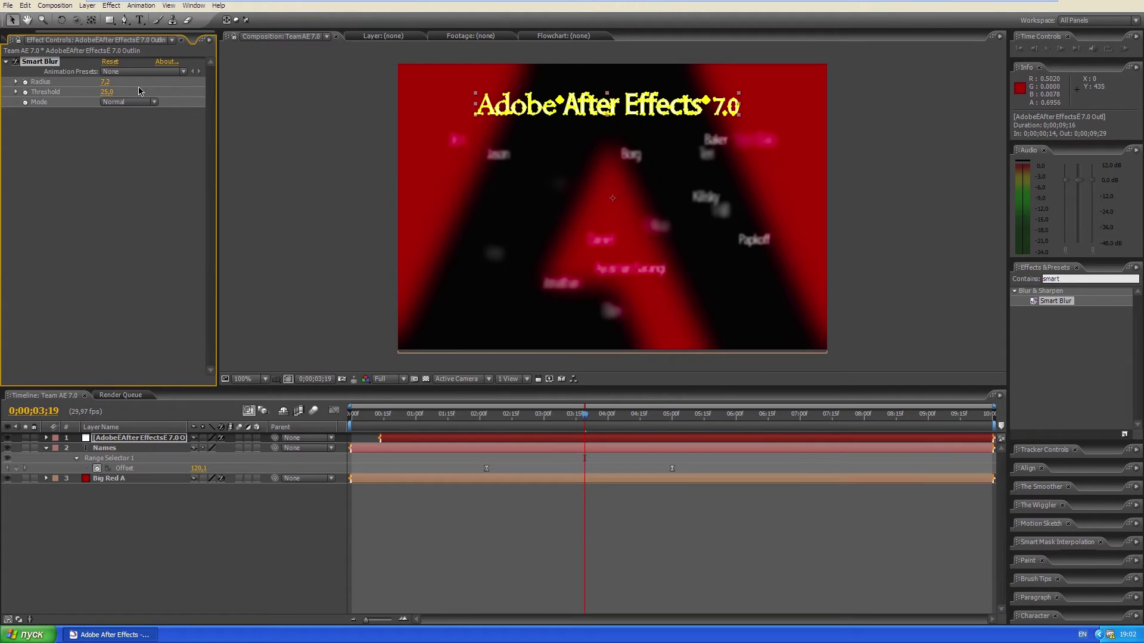
click(448, 500)
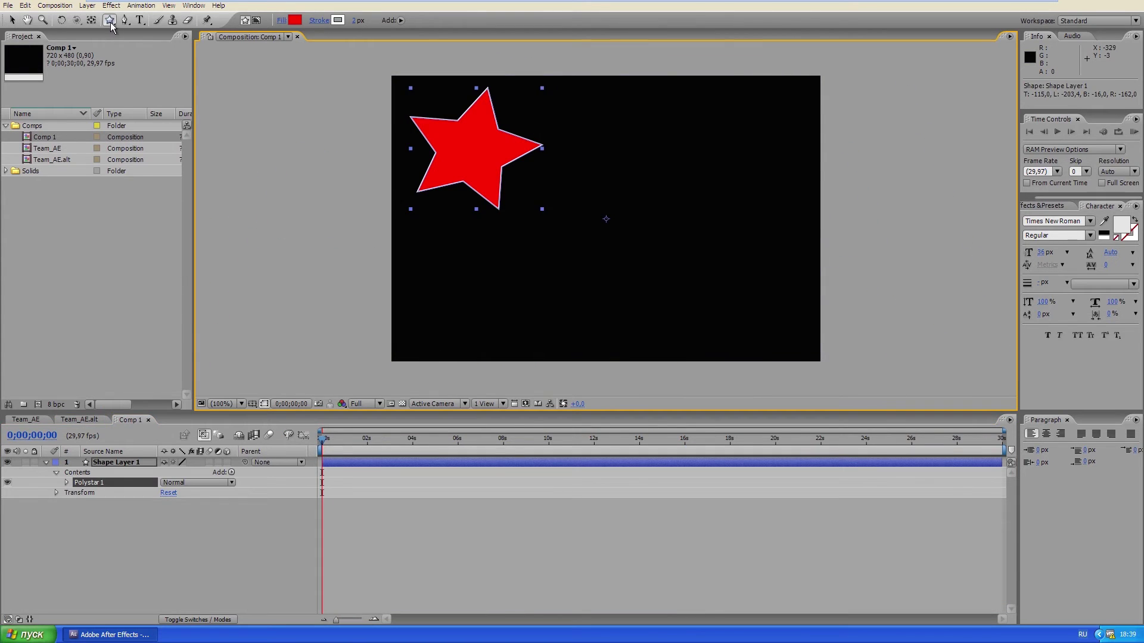
Step: Draw a red circle beside the star and warp the star with a Puppet pin
drag(111, 26, 155, 60)
drag(606, 181, 720, 284)
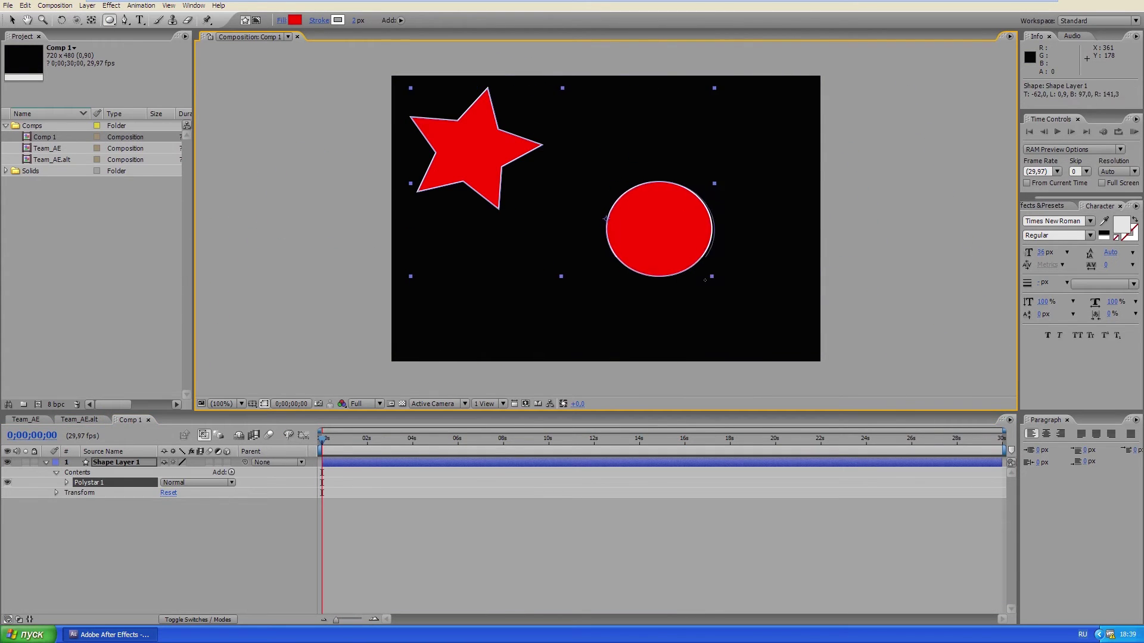
click(207, 20)
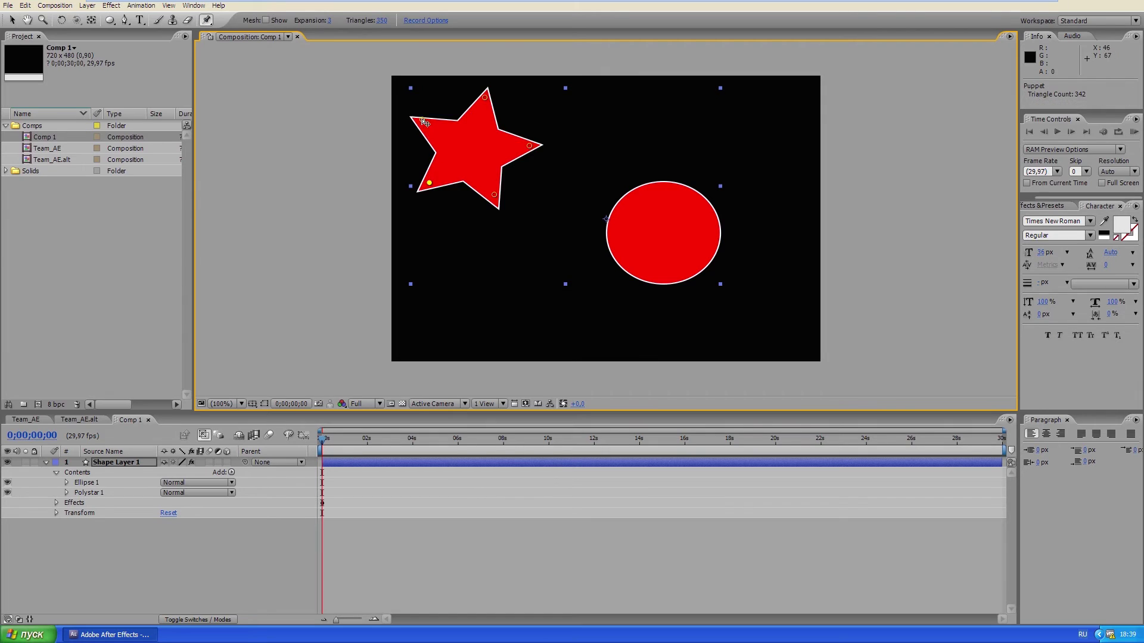
drag(535, 146, 537, 170)
Step: Bend the red circle by dragging and adding Puppet pins
drag(701, 213, 739, 149)
drag(638, 218, 605, 160)
click(266, 20)
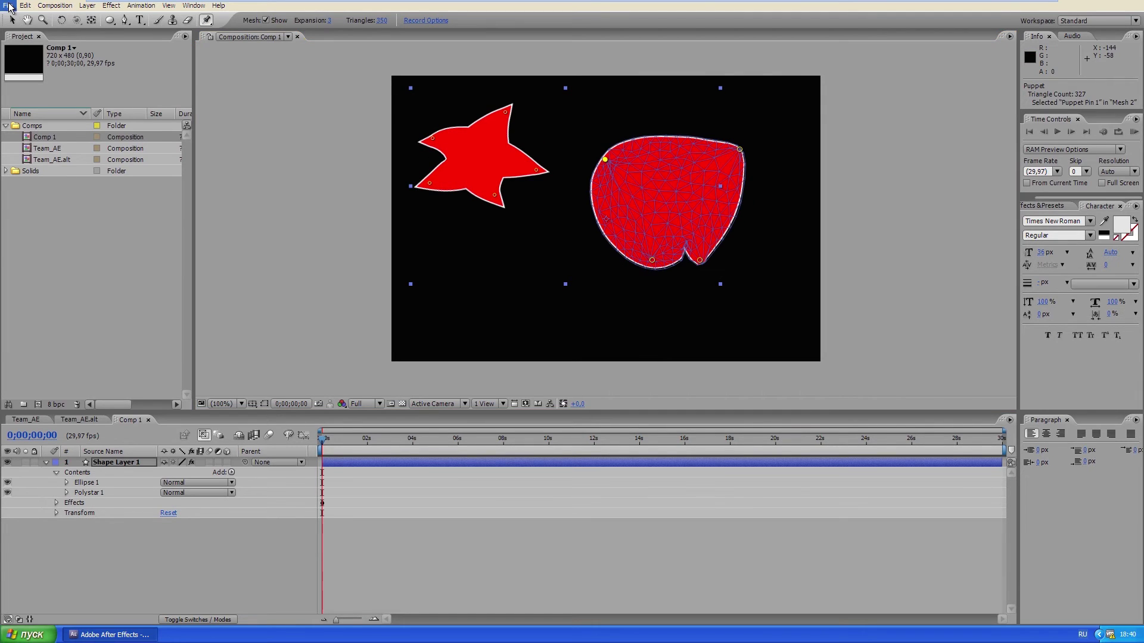
click(8, 5)
mouse_move(26, 153)
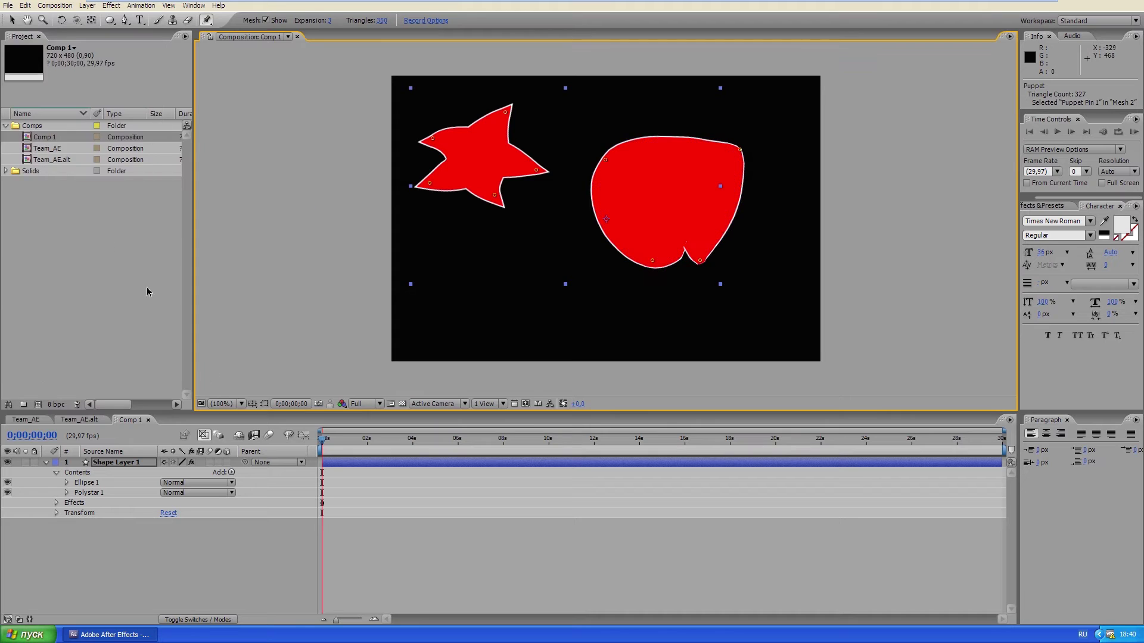
Step: Create the Motivate comp from Motivate.mp3, enable 1.0 gamma blending, and scrub Box Blur radius to 0
drag(46, 171, 37, 405)
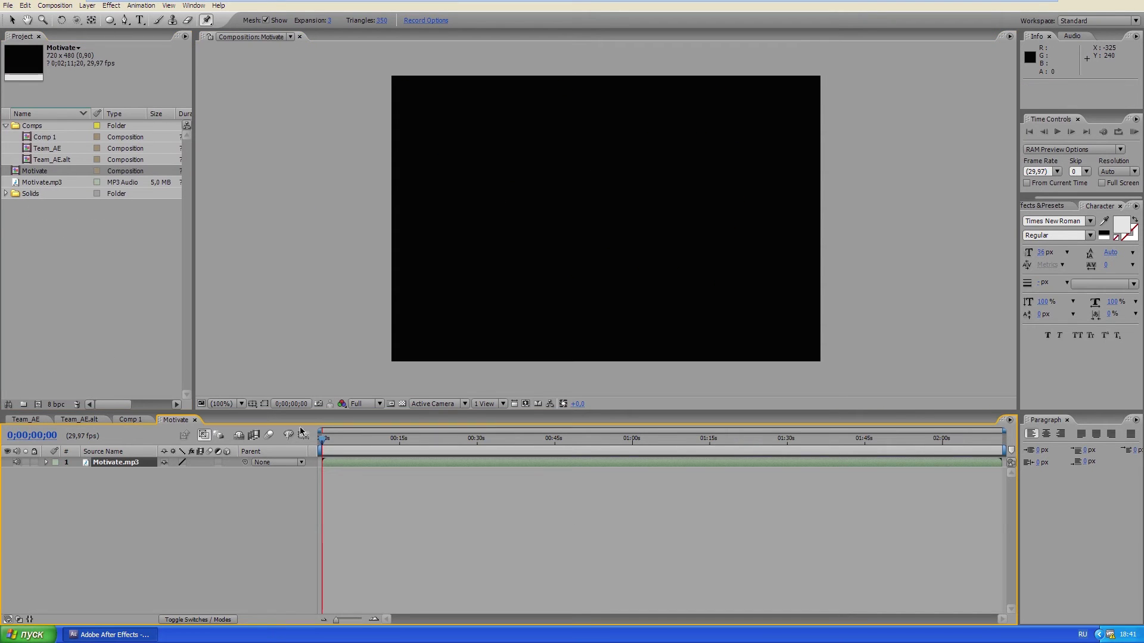
key(KP_Decimal)
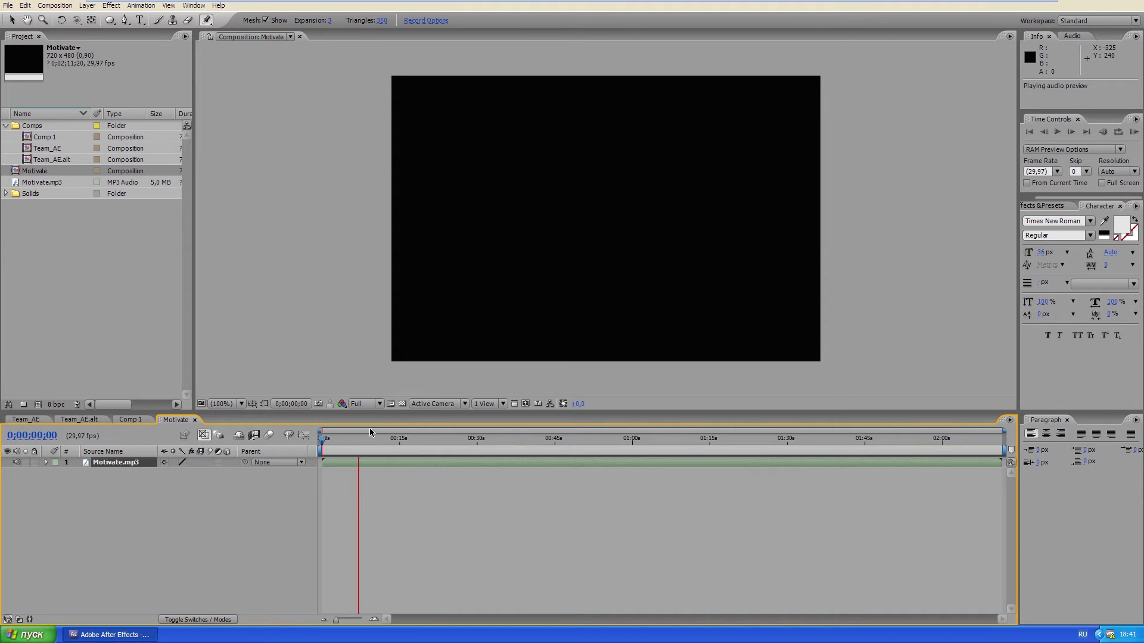
click(56, 405)
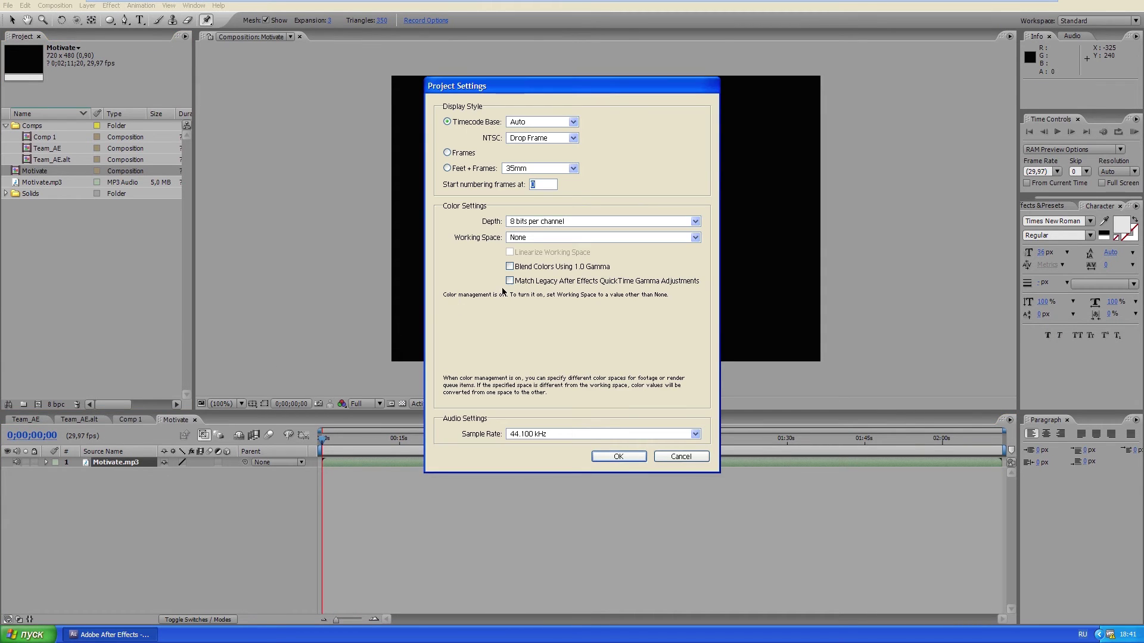
click(538, 269)
click(536, 238)
click(535, 243)
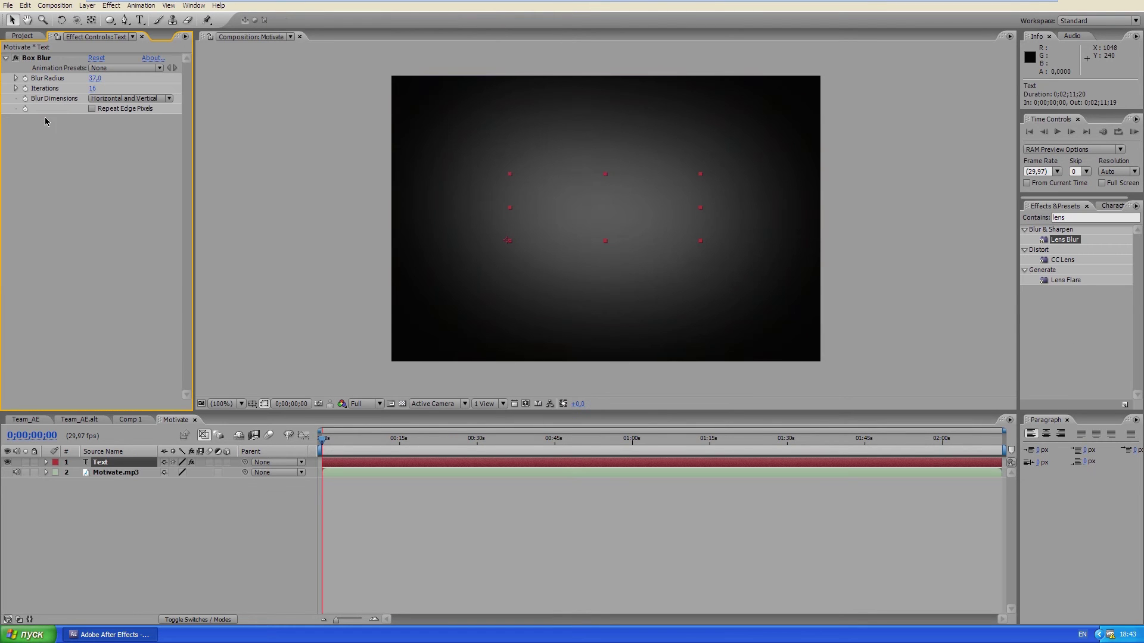
drag(93, 80, 70, 82)
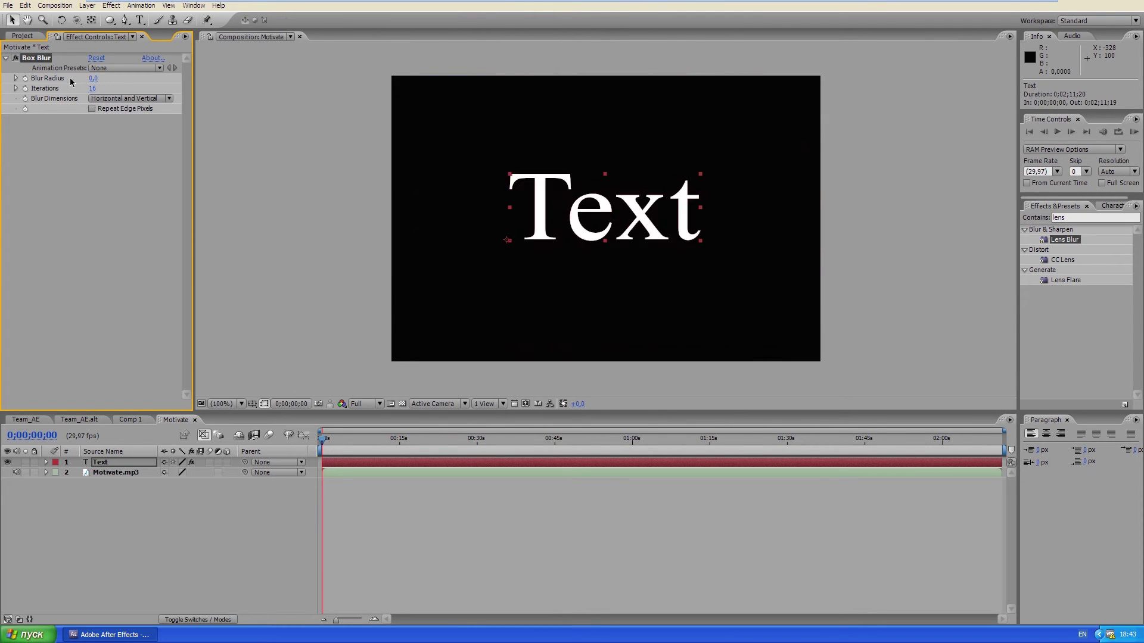
Step: Close the CS4 welcome screen, search and clear 'team' in the Project panel, and toggle the Graph Editor
click(153, 58)
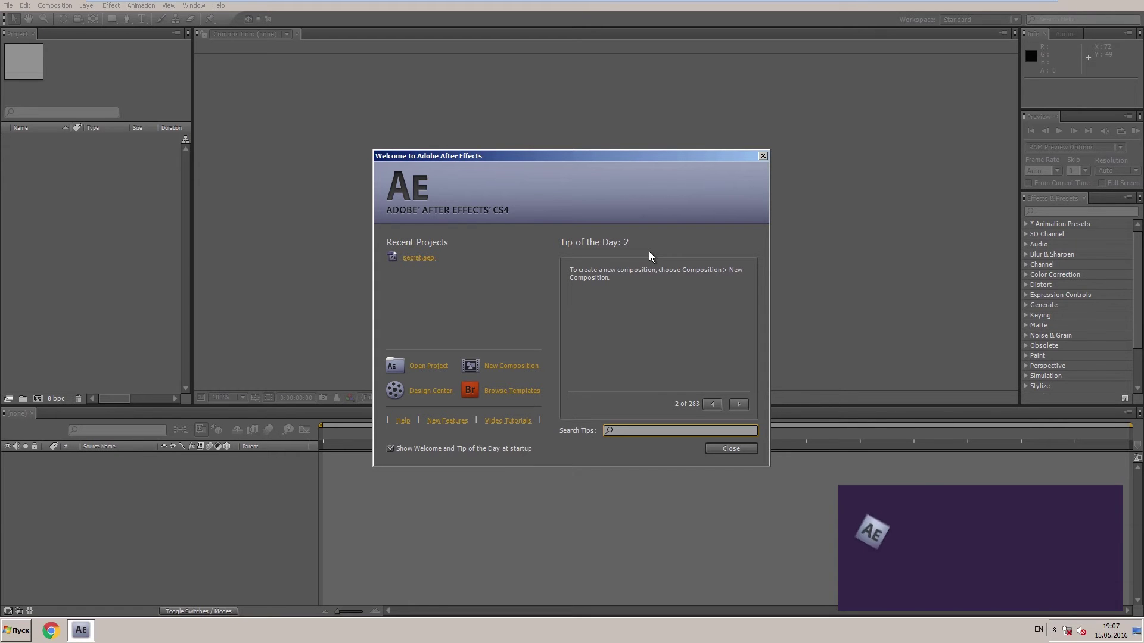
click(733, 452)
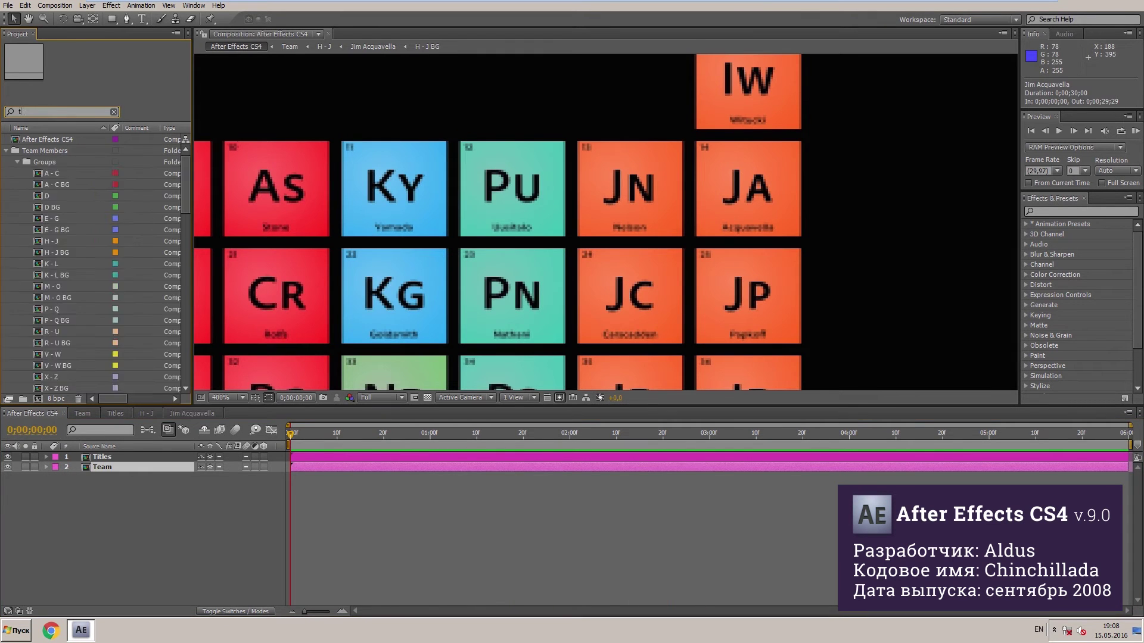
text(eam)
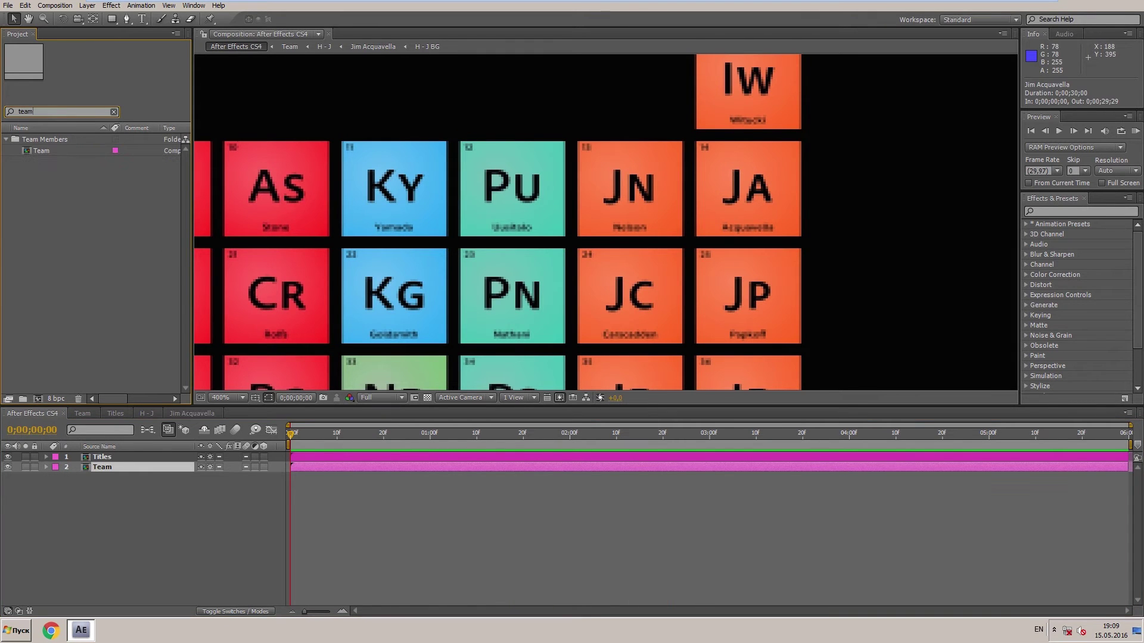
key(BackSpace)
key(BackSpace)
key(BackSpace)
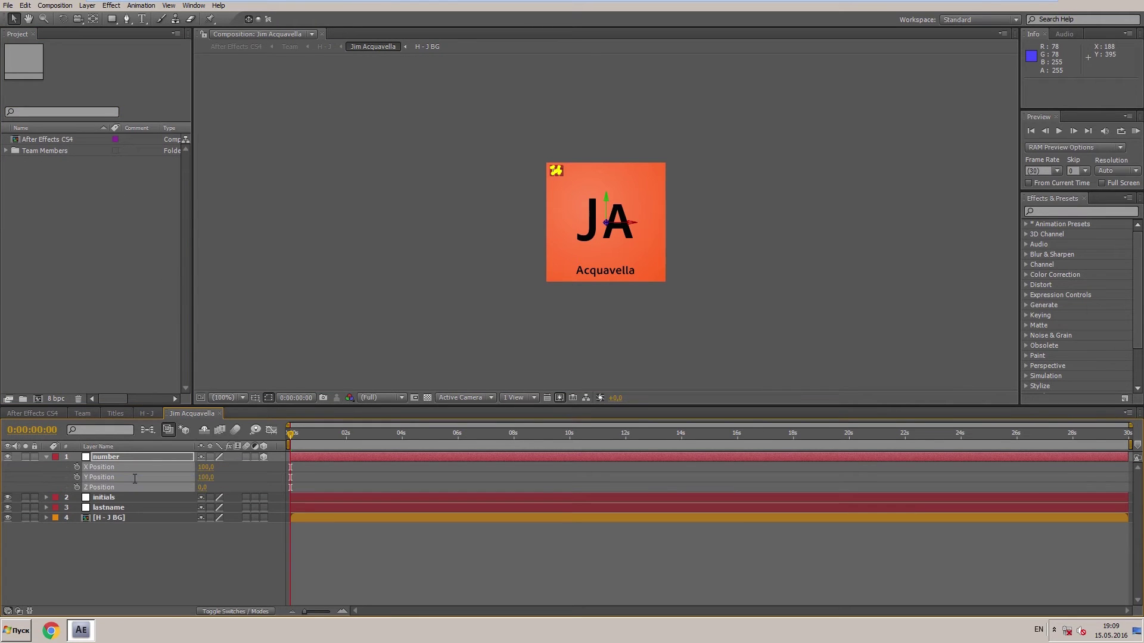
click(271, 430)
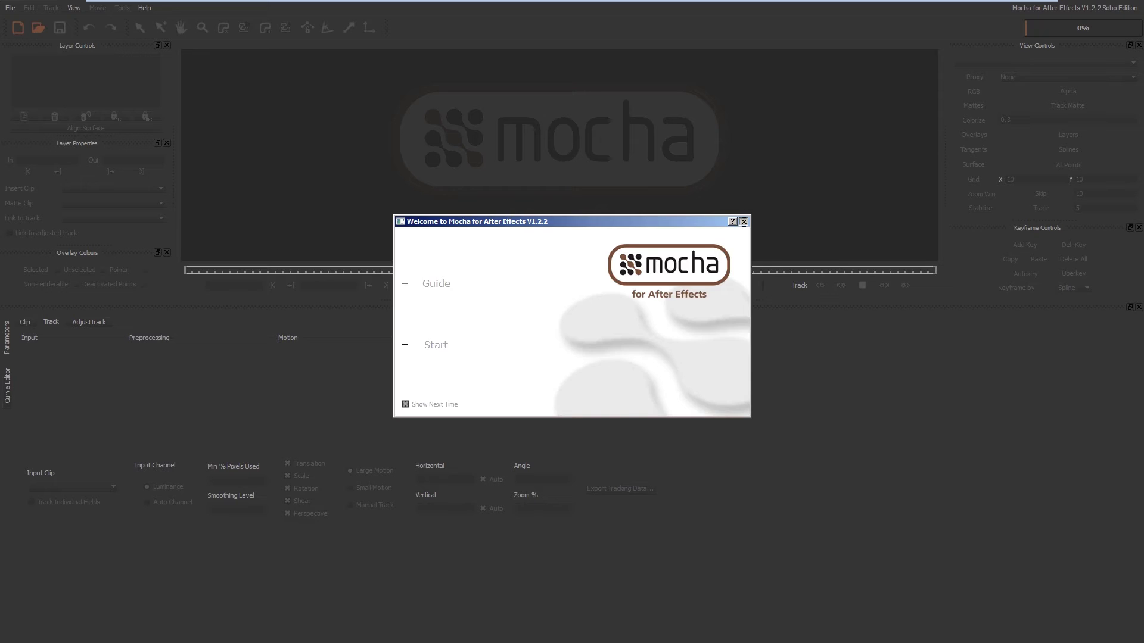
Step: Open Mocha's Help menu and apply the Cartoon effect to the Titles layer
click(145, 7)
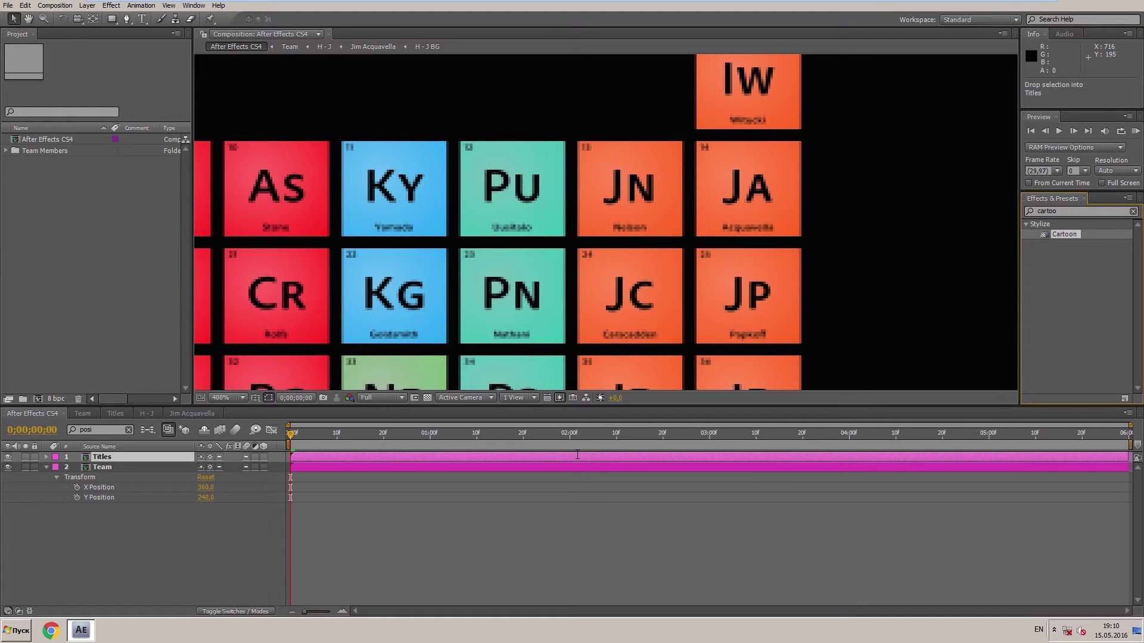
drag(577, 454, 577, 455)
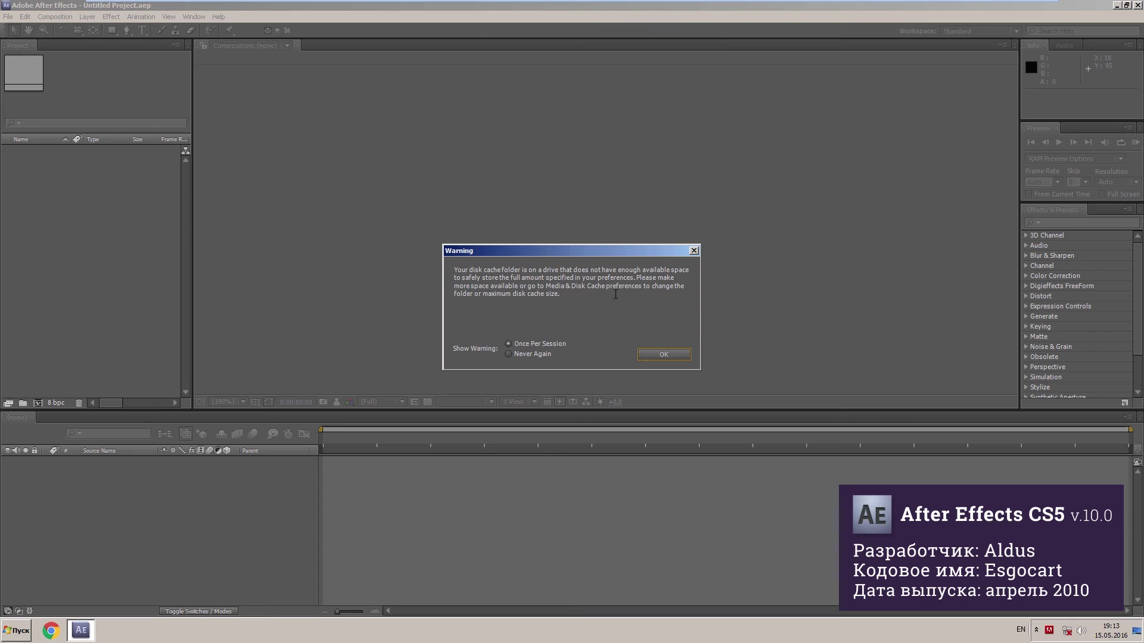
Step: Dismiss the CS5 disk cache warning and choose to open an existing project
click(650, 352)
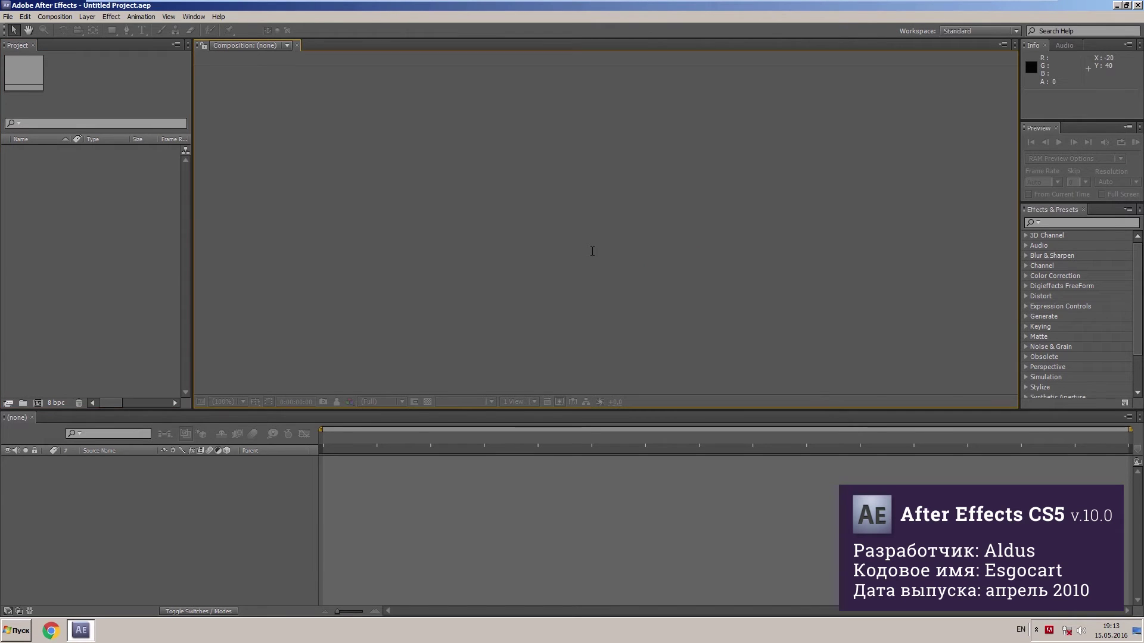
click(218, 6)
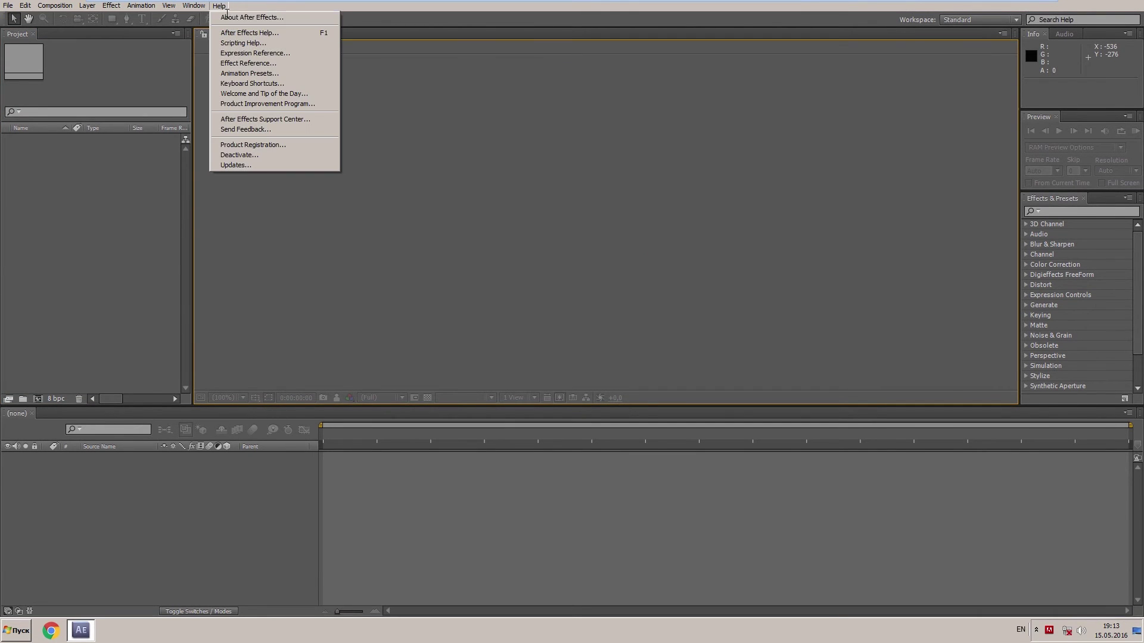
click(229, 16)
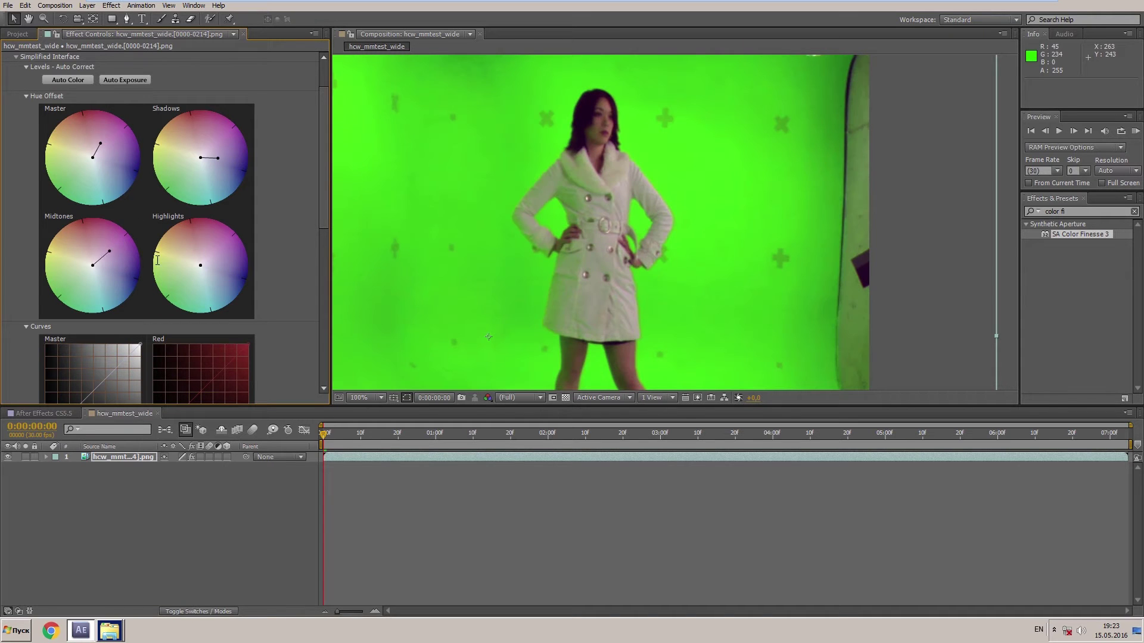
Step: Shift the highlights hue toward pink and key the lowered footage's Position at 20 frames
drag(201, 265, 210, 250)
scroll(203, 274, down, 2)
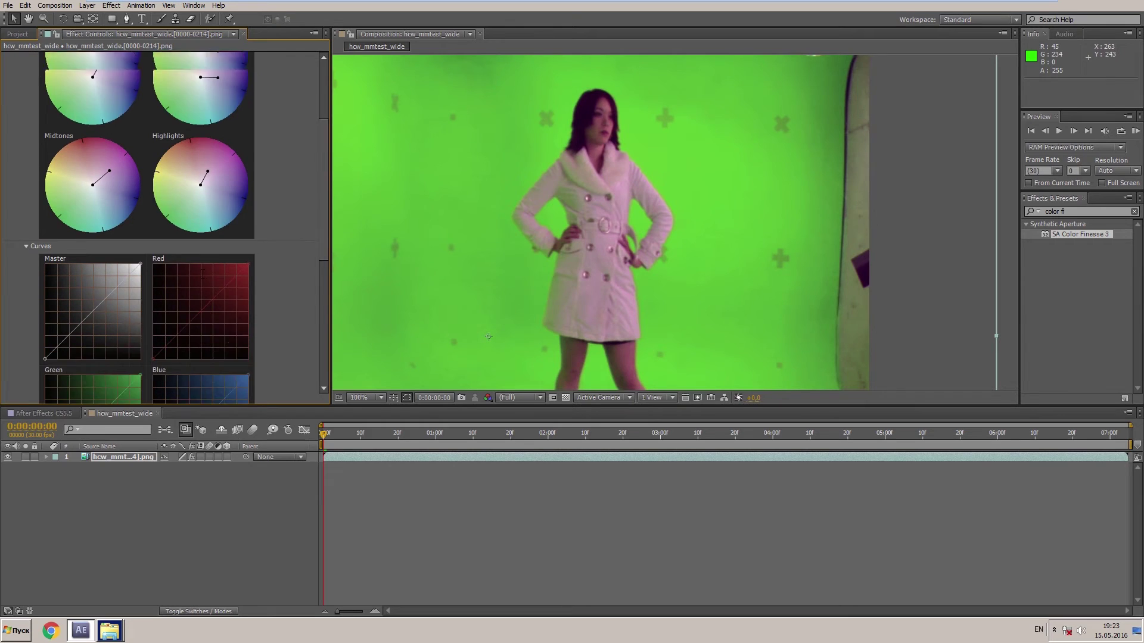
scroll(202, 274, down, 2)
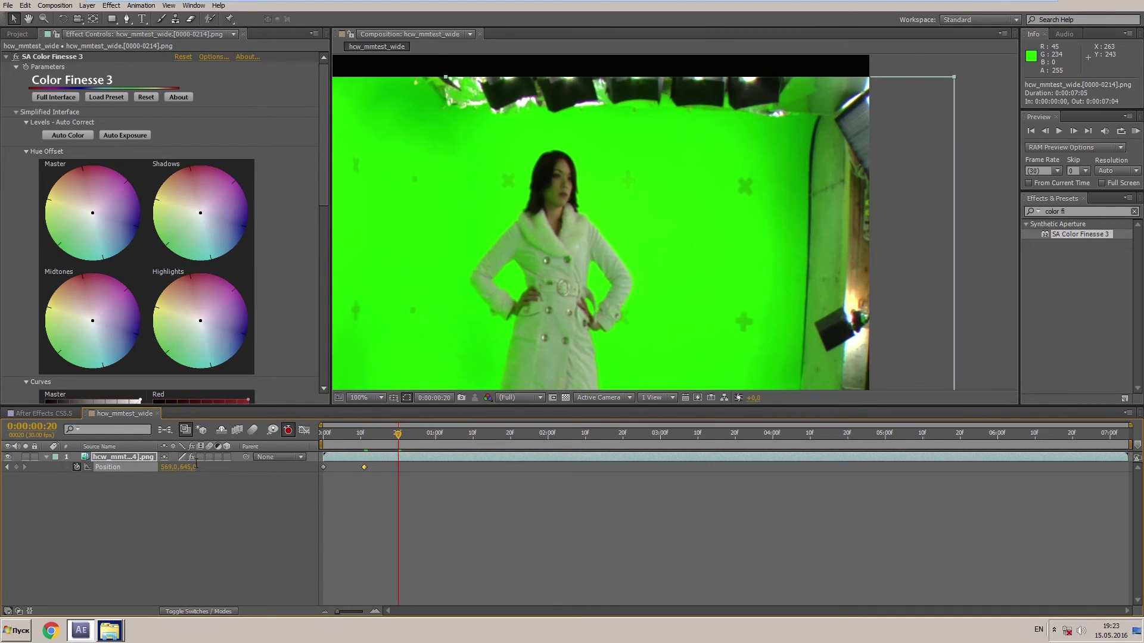
drag(188, 468, 249, 468)
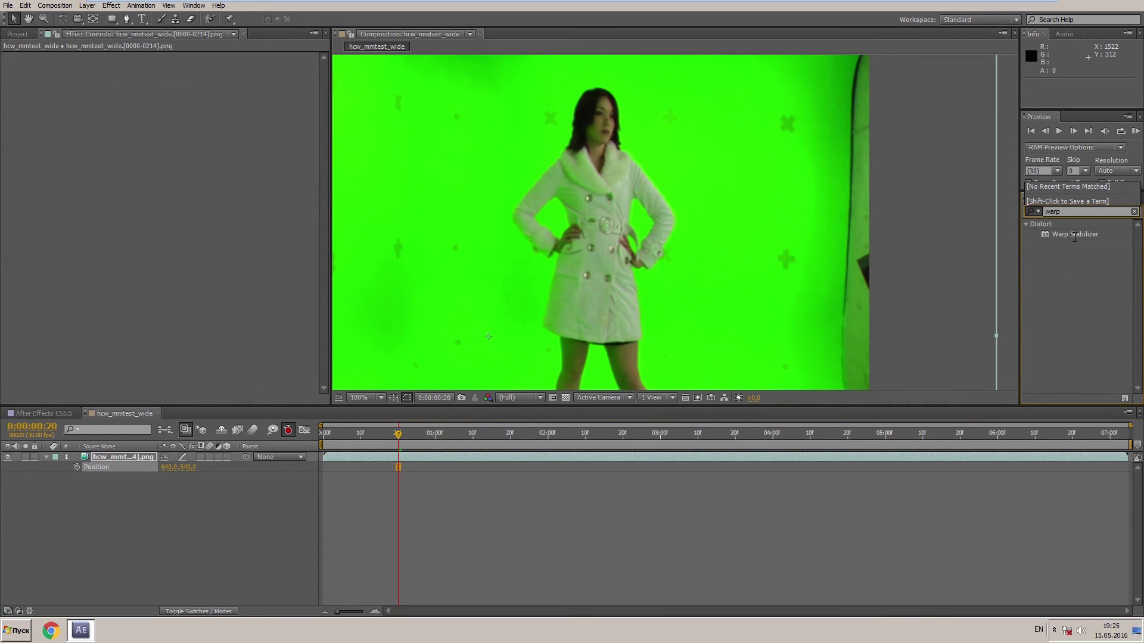
Step: Apply Warp Stabilizer to the green-screen clip, view it centred at 50%, and add a new light
drag(1075, 234, 730, 227)
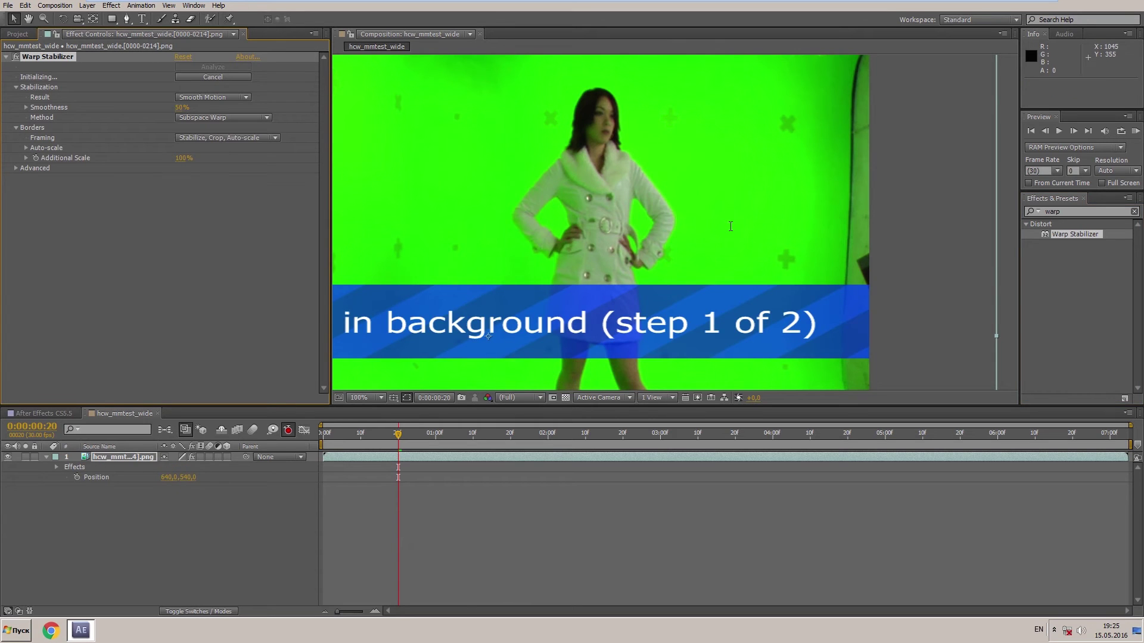
key(comma)
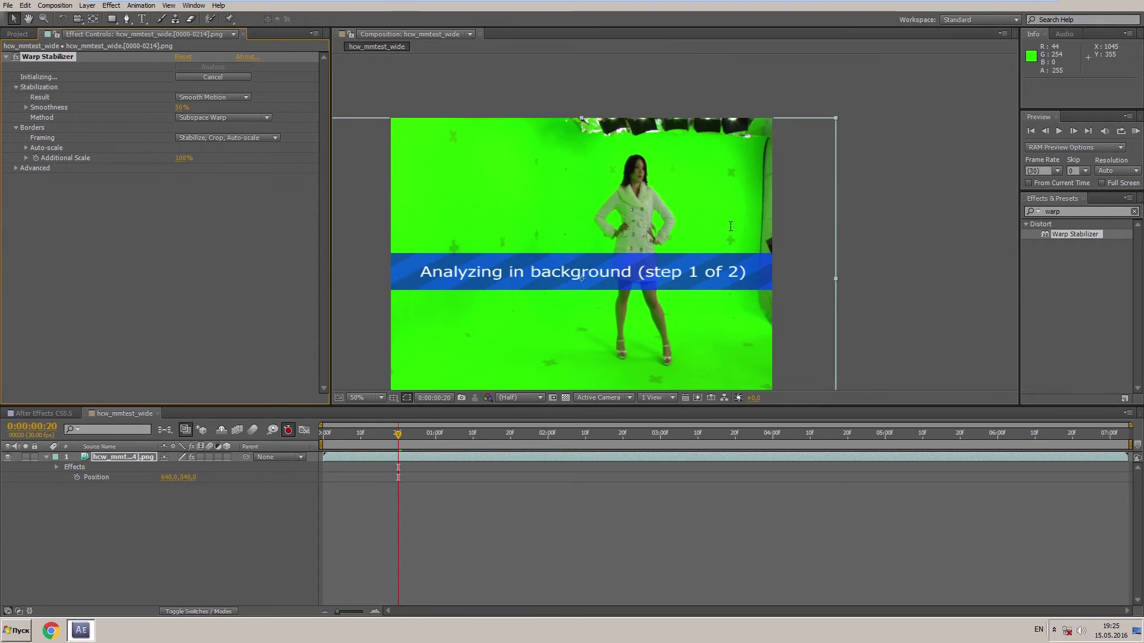
key(shift+slash)
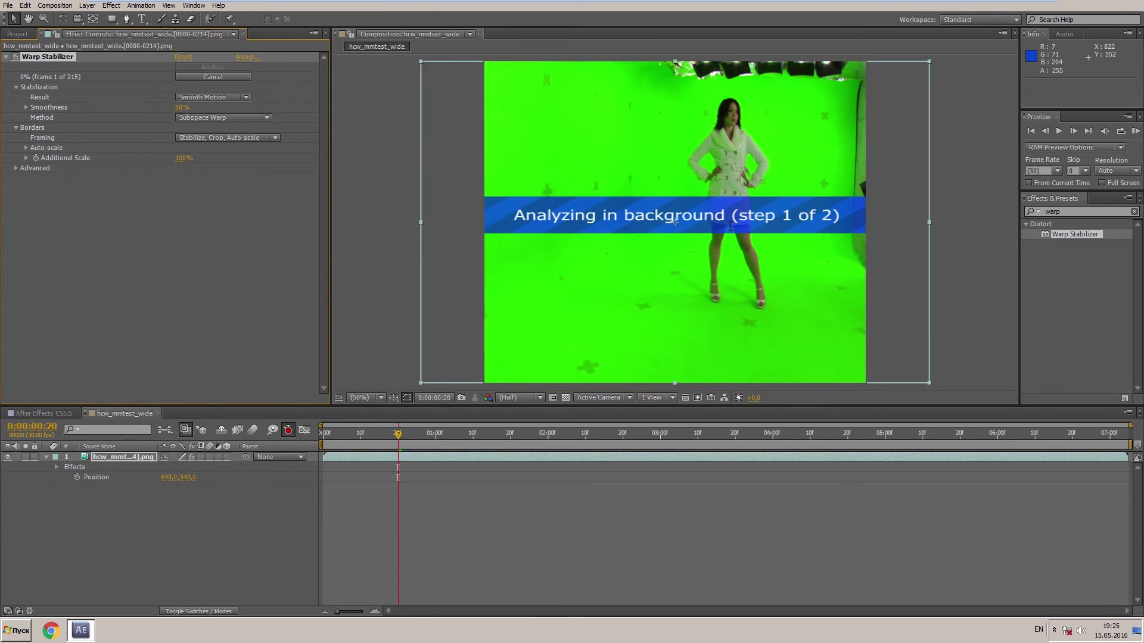
right_click(119, 457)
click(271, 387)
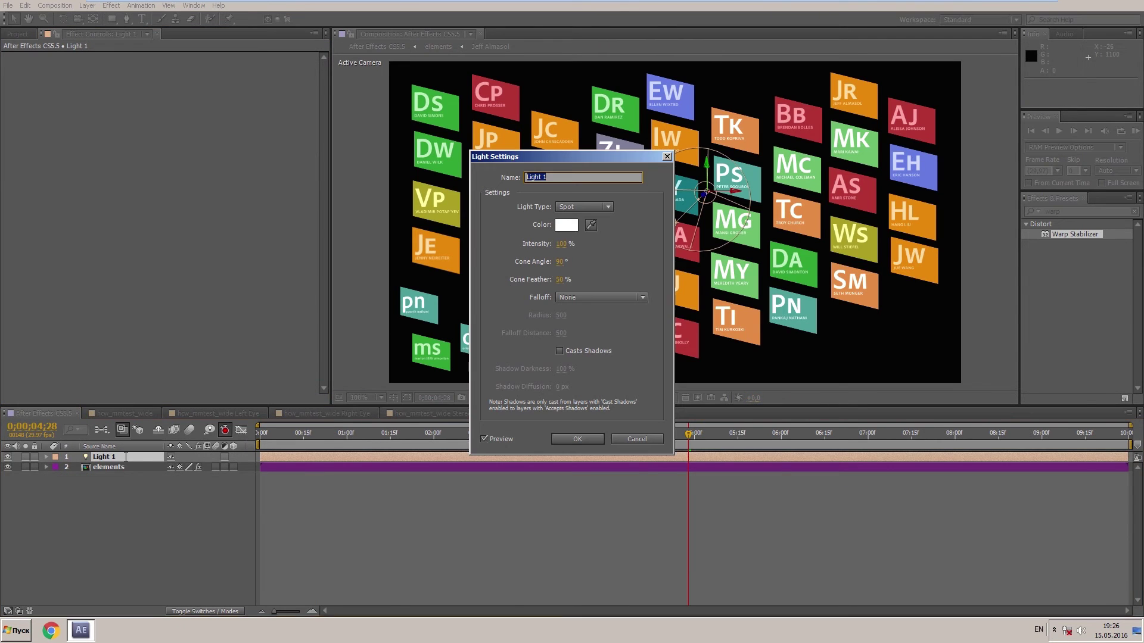
Step: Give spot light Light 1 a Smooth falloff, add it, and bring up Save As
click(601, 297)
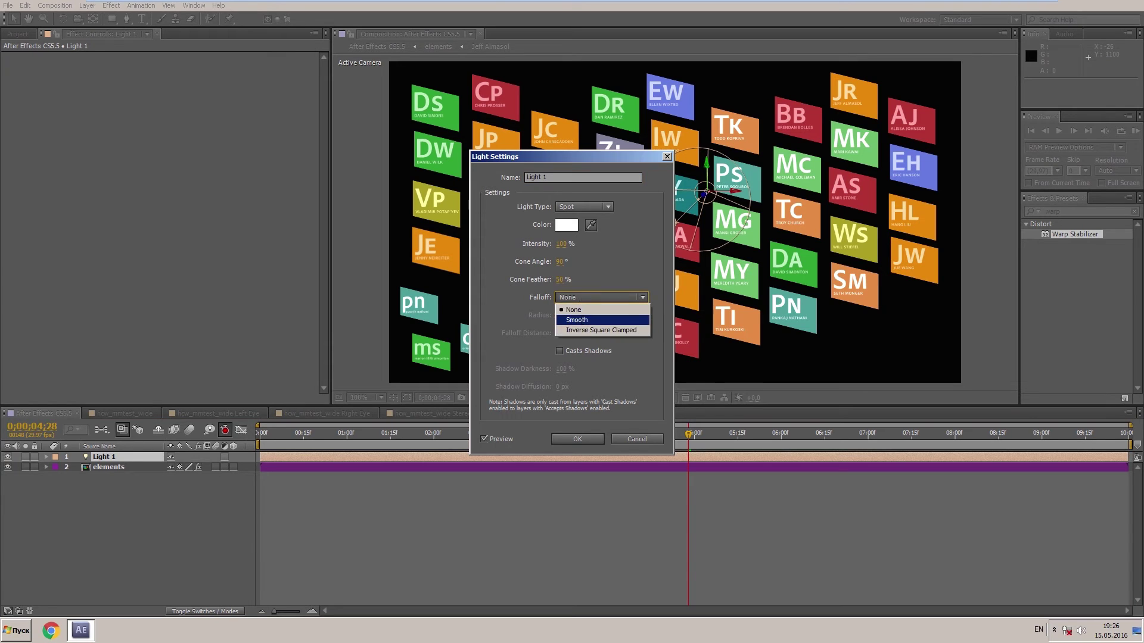
click(571, 320)
click(578, 439)
click(8, 5)
mouse_move(36, 103)
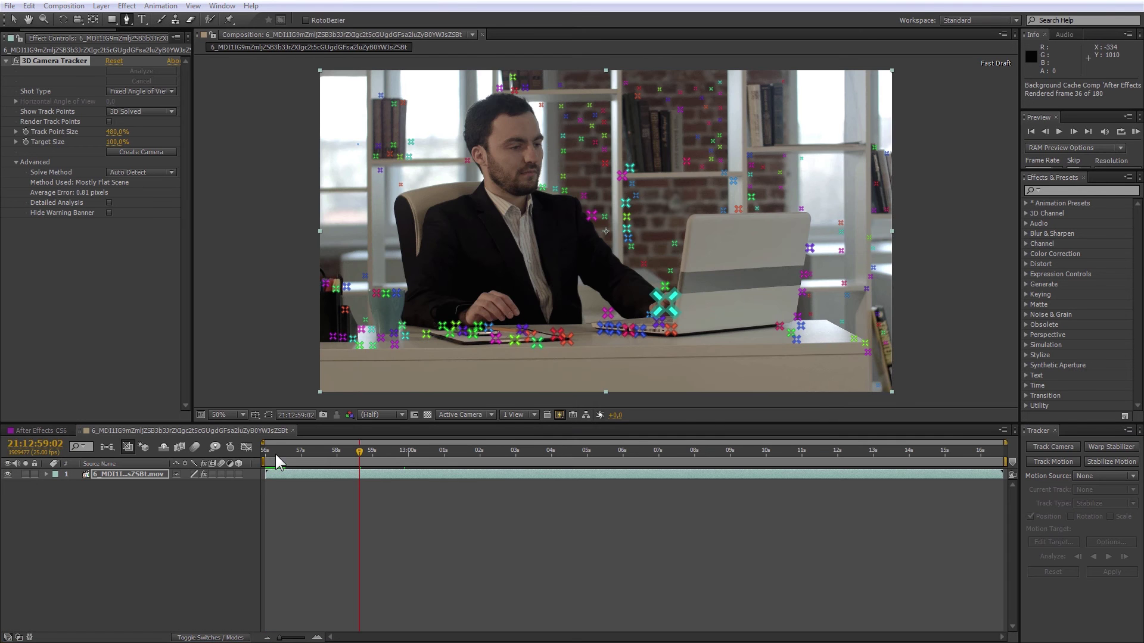
Step: Check the camera track, feather the man's mask edge, and pick Automatic Duck as import type
drag(275, 460, 383, 468)
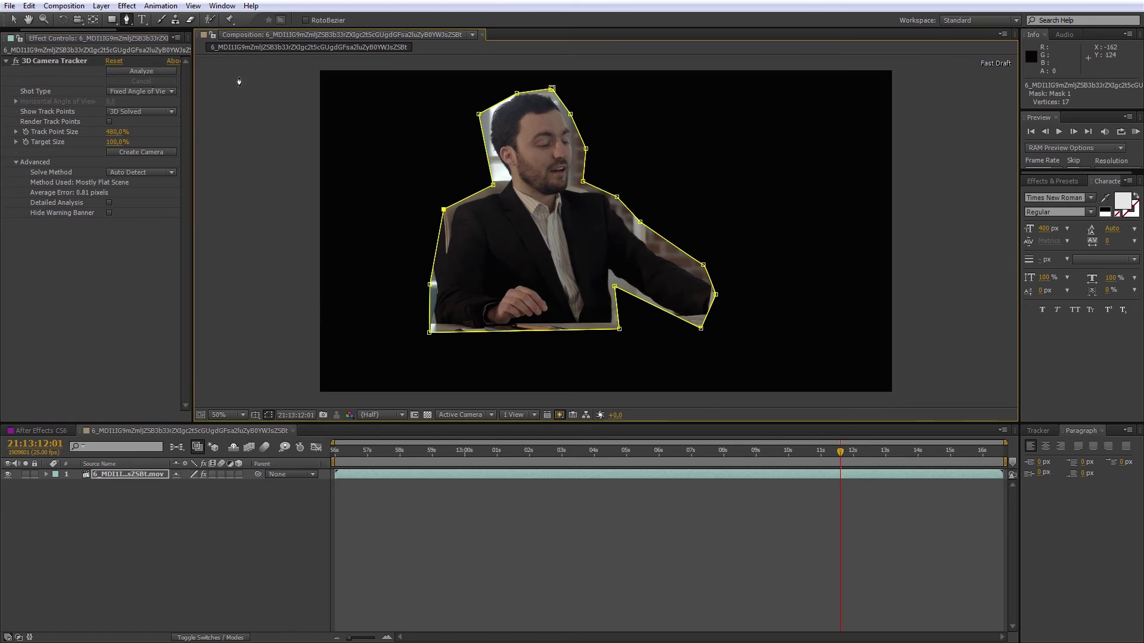
click(129, 21)
click(189, 71)
drag(600, 188, 606, 174)
drag(444, 209, 435, 199)
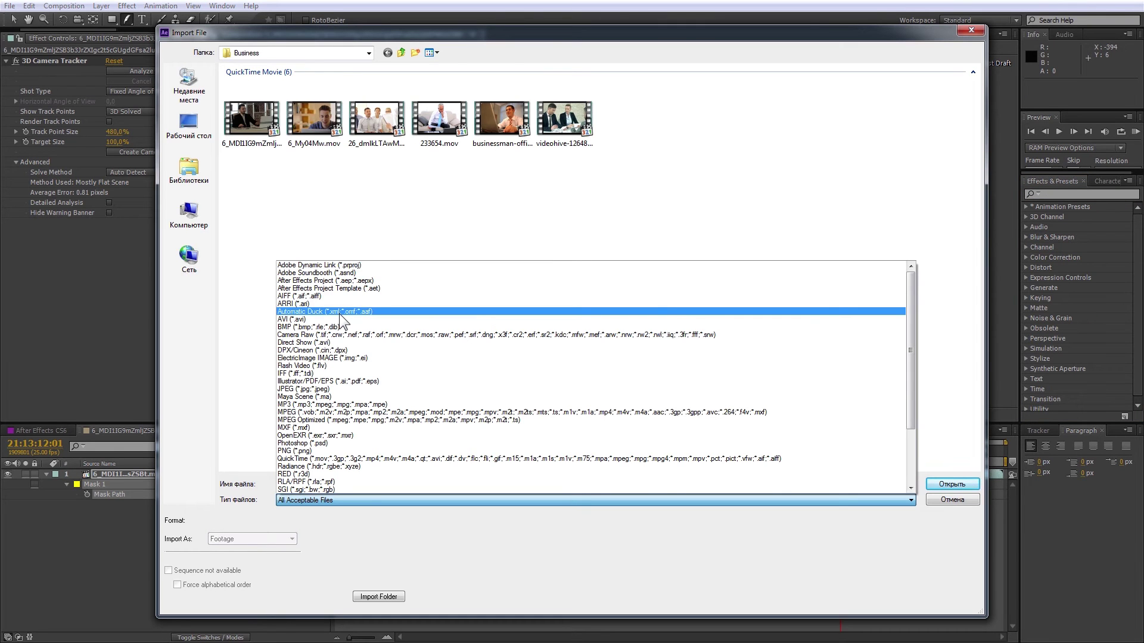
click(340, 313)
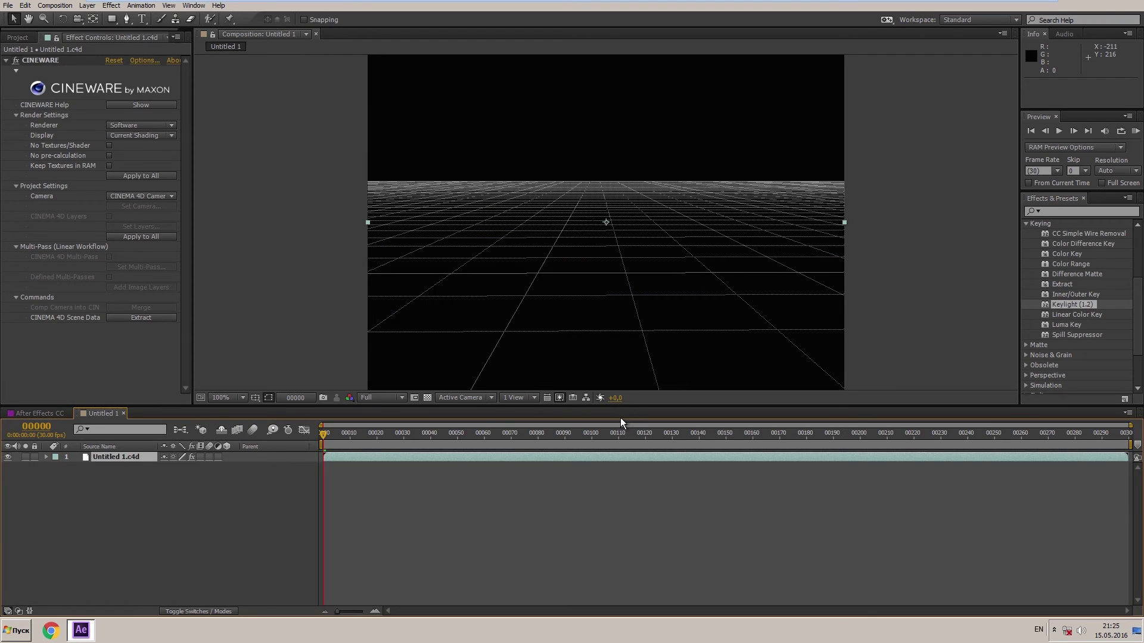
click(139, 125)
click(137, 144)
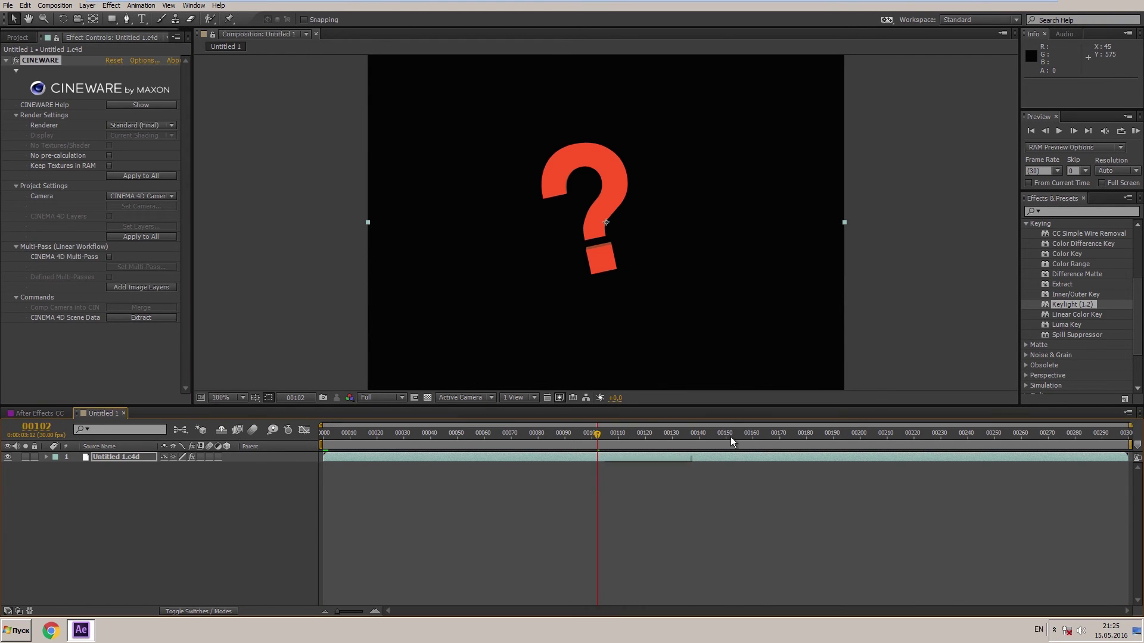
click(894, 444)
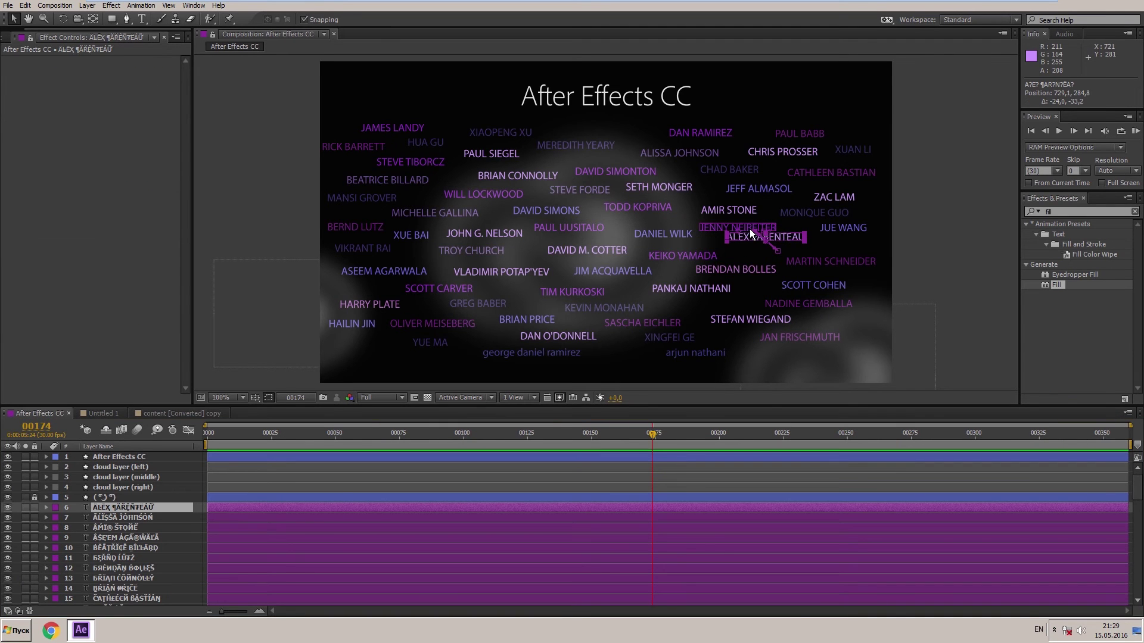
drag(749, 229, 721, 202)
Step: Search the Project panel for 'find' and set the snow photo layer to Best quality
key(ctrl+0)
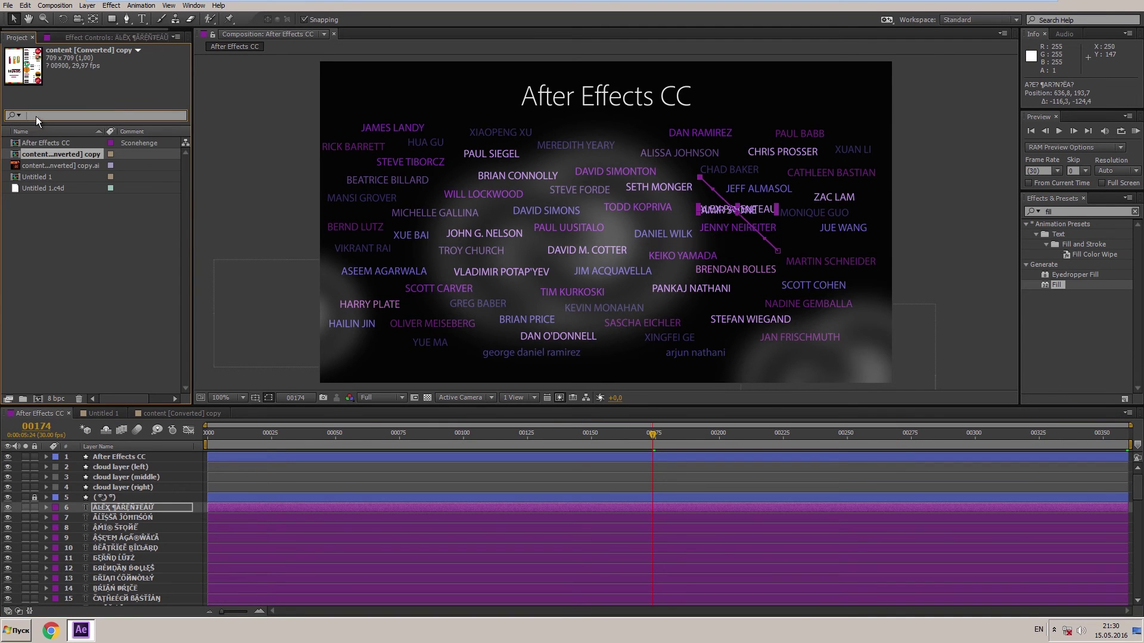
click(40, 114)
text(find)
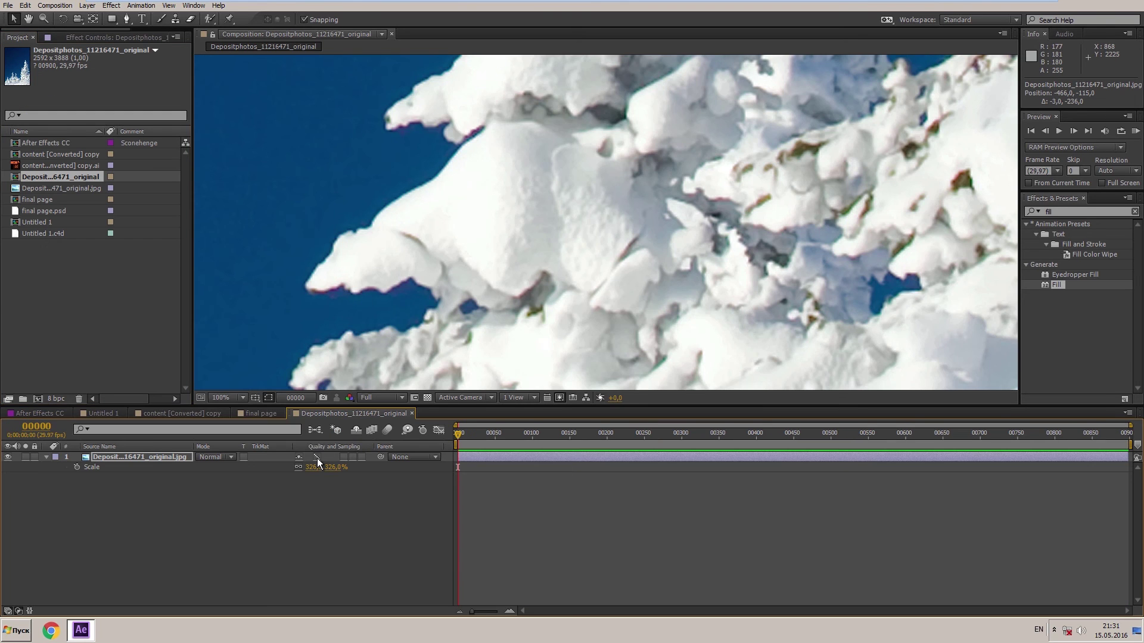
click(317, 458)
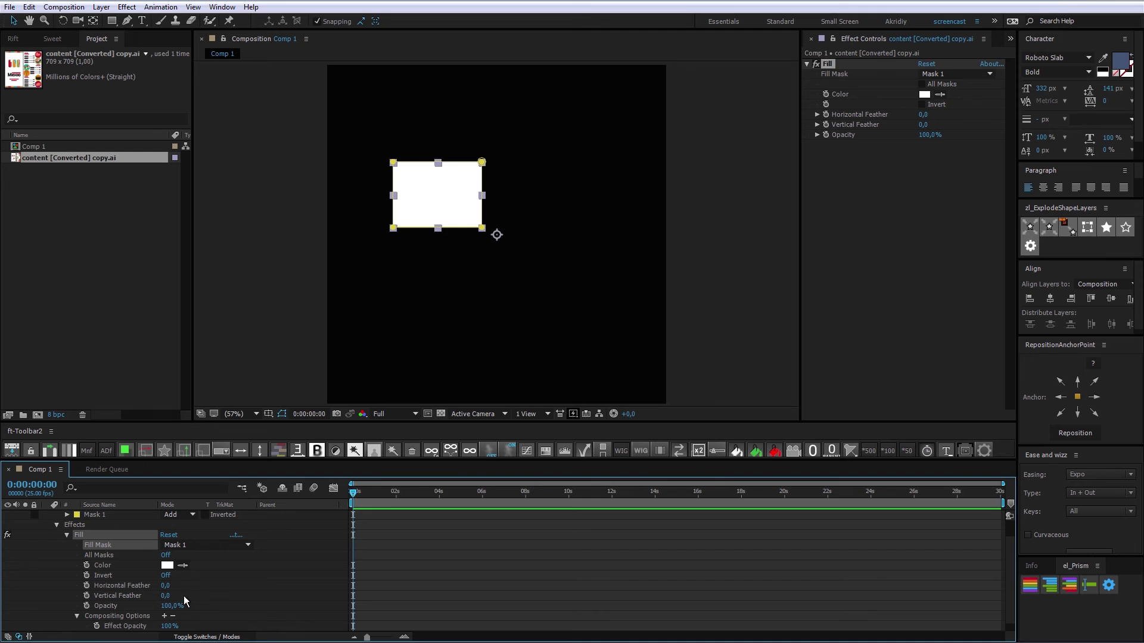
Step: Add Mask 1 as the Fill effect's mask reference and deselect the layer to view the artwork
click(165, 617)
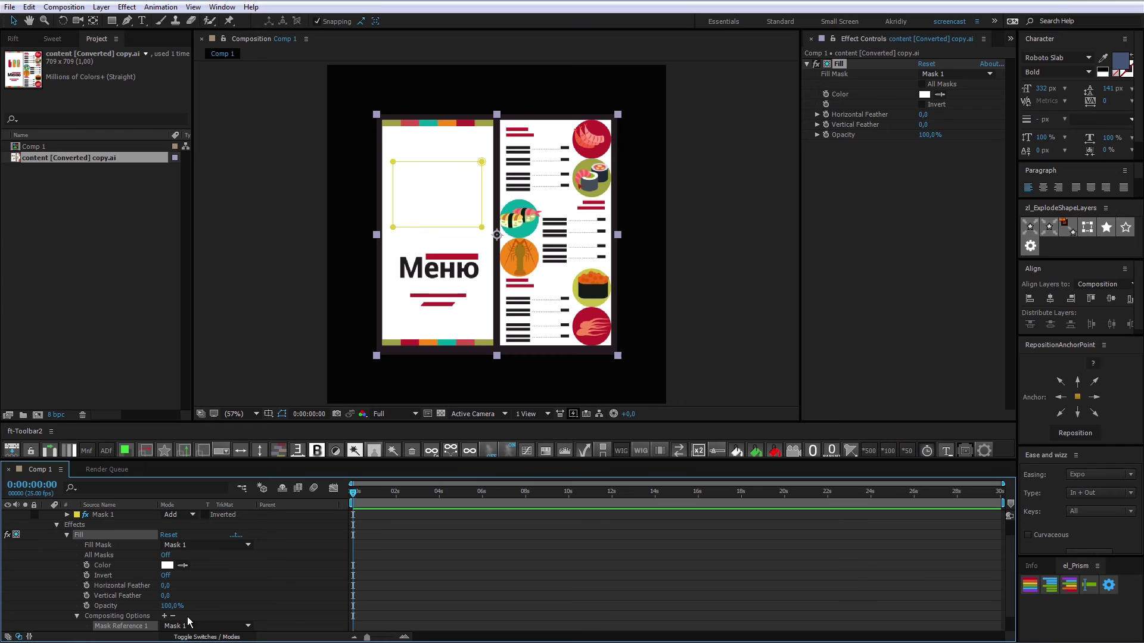
click(15, 555)
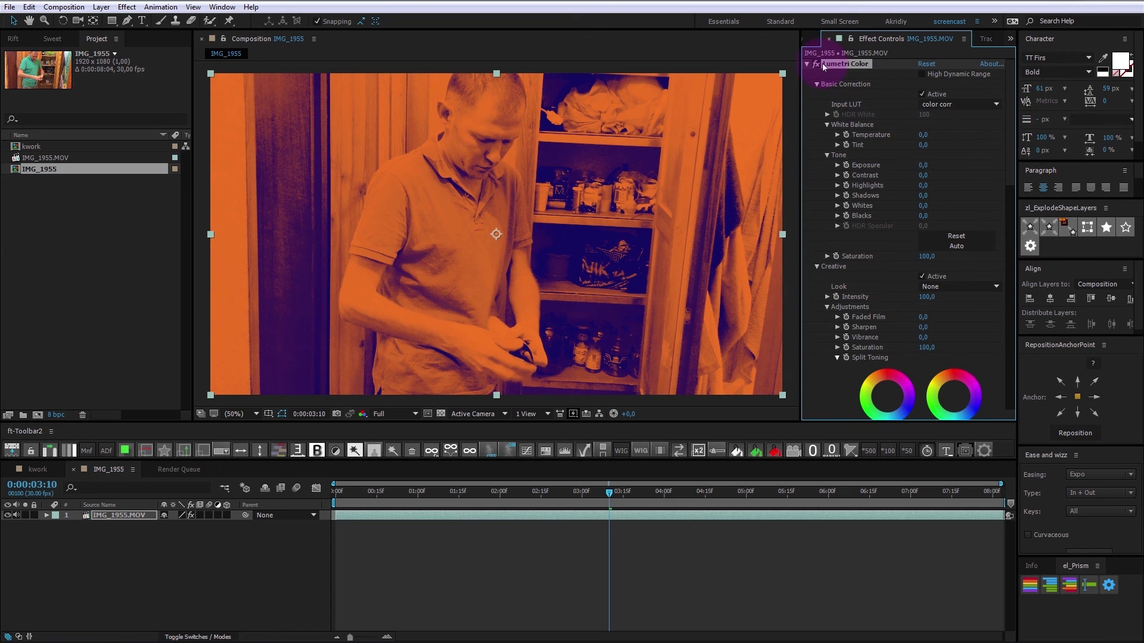
Step: Collapse the Lumetri Color controls and scrub the graded IMG_1955 clip toward its end
click(809, 63)
mouse_move(402, 498)
mouse_down()
mouse_move(513, 524)
mouse_move(807, 537)
mouse_up()
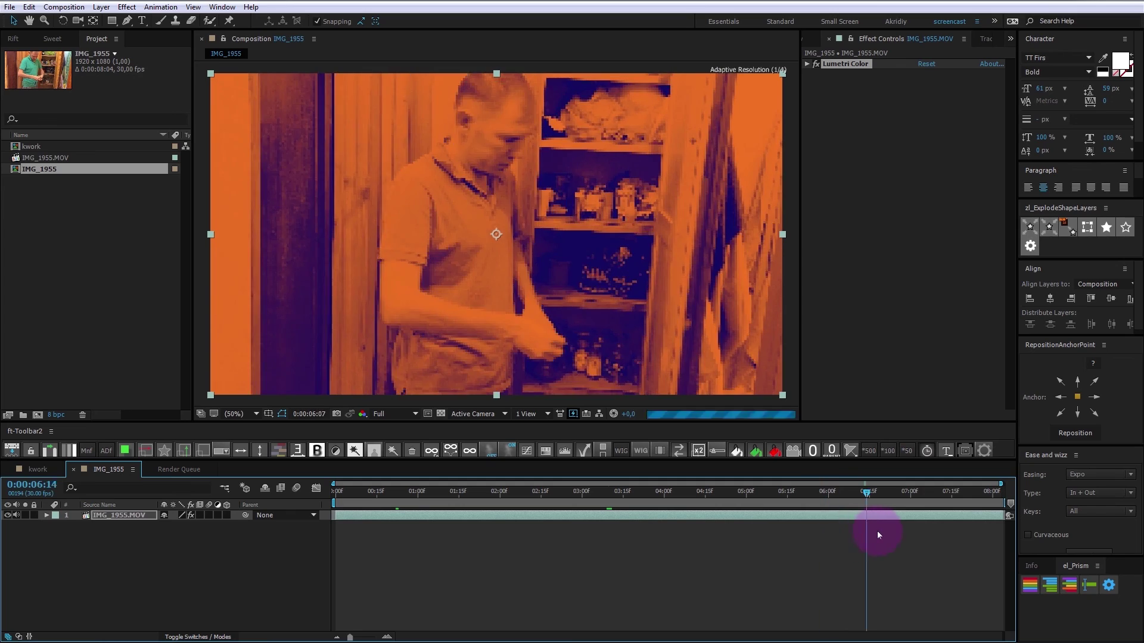
drag(807, 537, 987, 523)
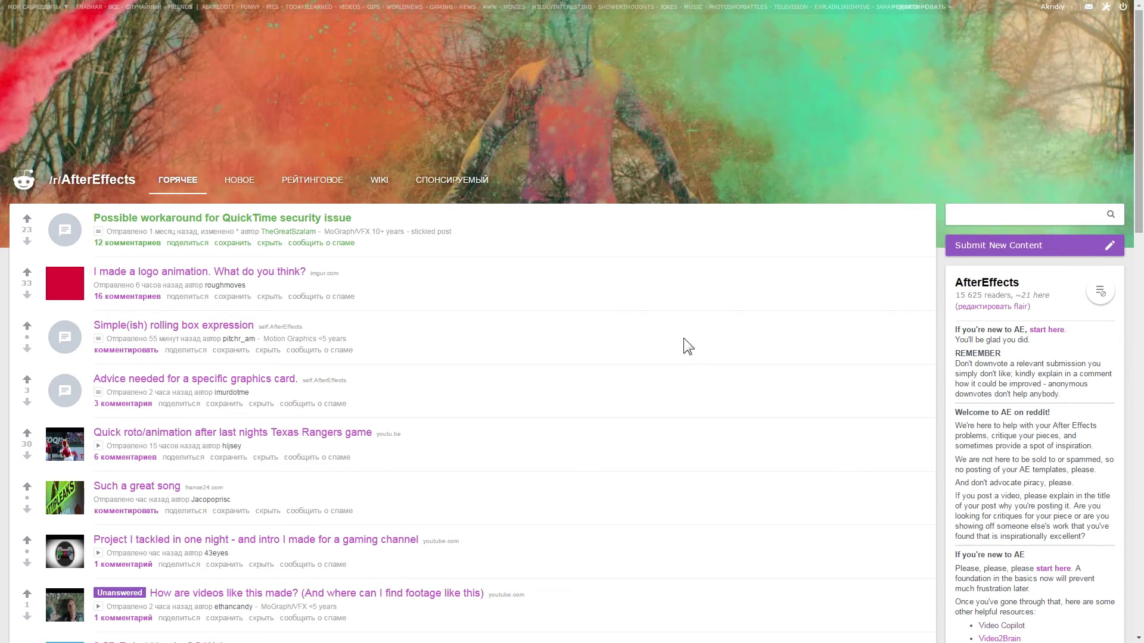
Step: Close the slashCAM tab and select the second paragraph of the 2016 After Effects team post
scroll(684, 340, down, 3)
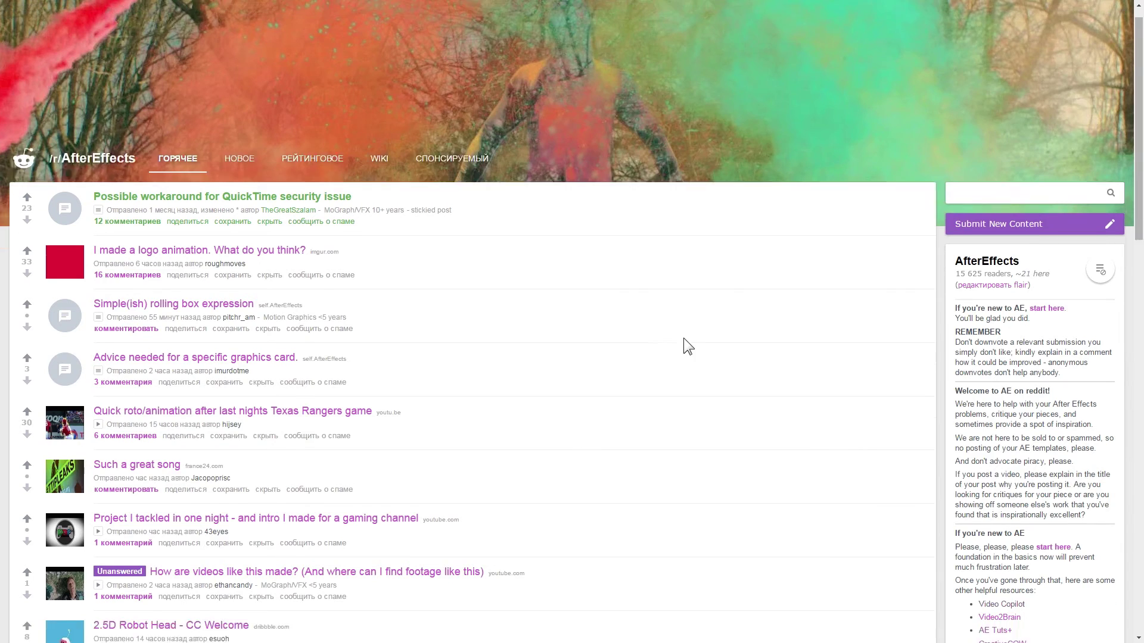
scroll(684, 339, down, 3)
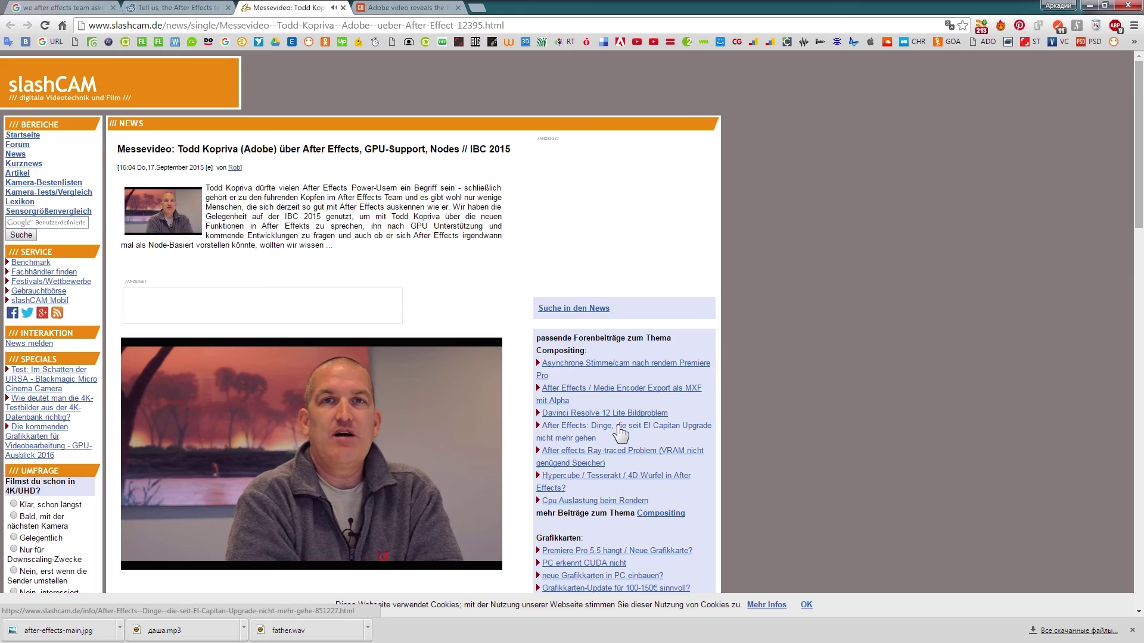
click(343, 8)
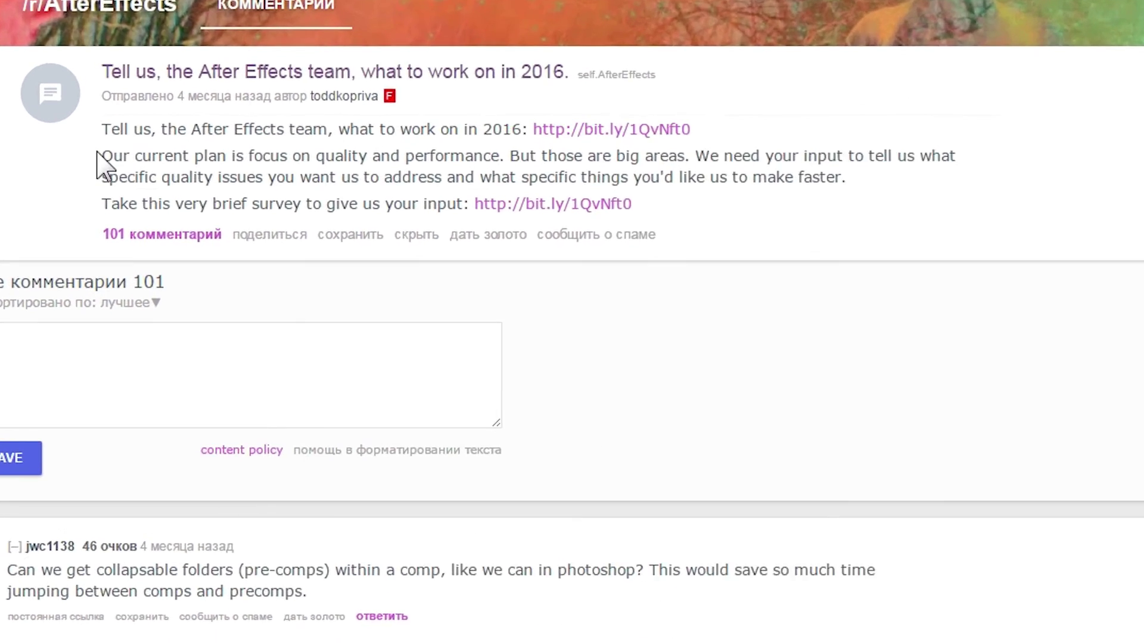
double_click(100, 196)
mouse_move(186, 132)
mouse_down()
mouse_move(736, 148)
mouse_move(919, 170)
mouse_move(1055, 160)
mouse_up()
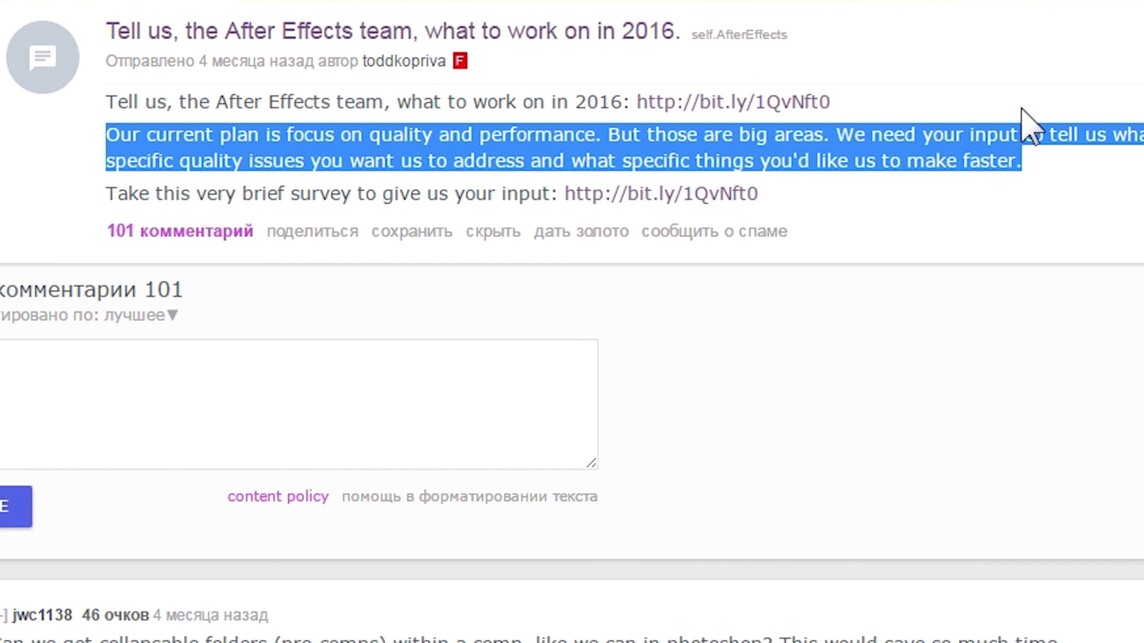